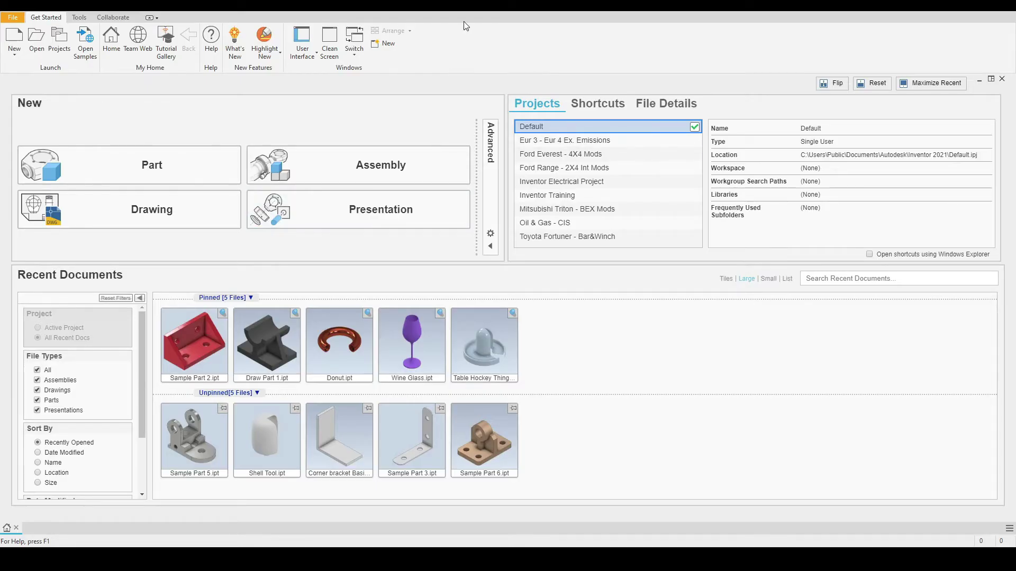
Check the default template's measurement units and drawing standard without changing them.
left_click(490, 235)
left_click_drag(480, 108, 518, 88)
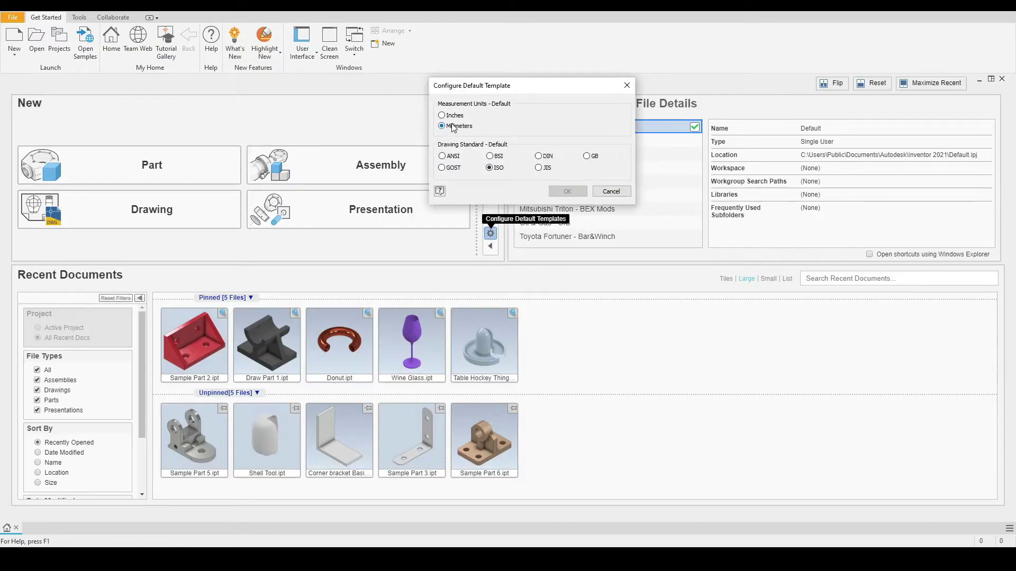
left_click(609, 192)
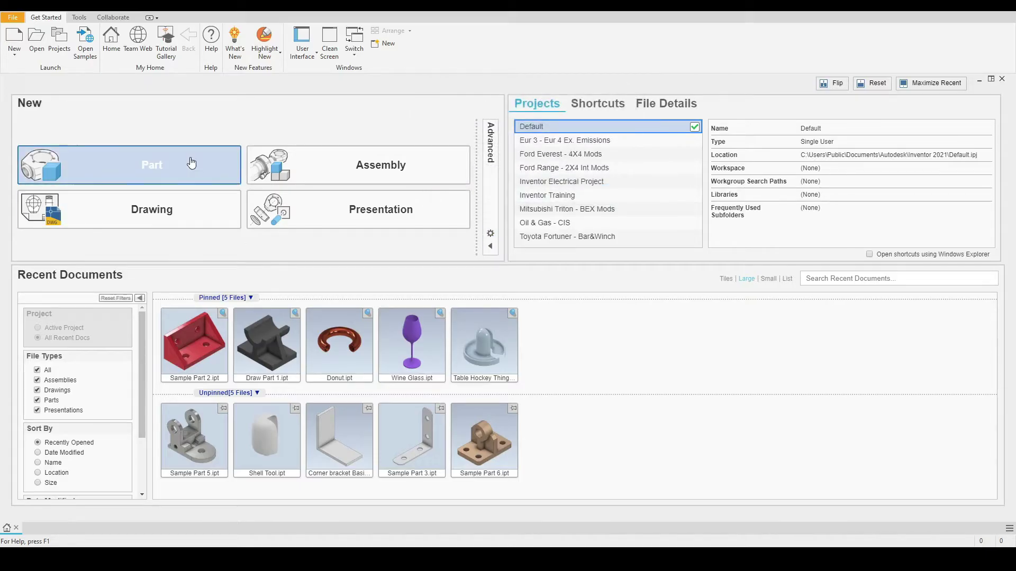
Create a new part and show the Model Browser.
left_click(170, 168)
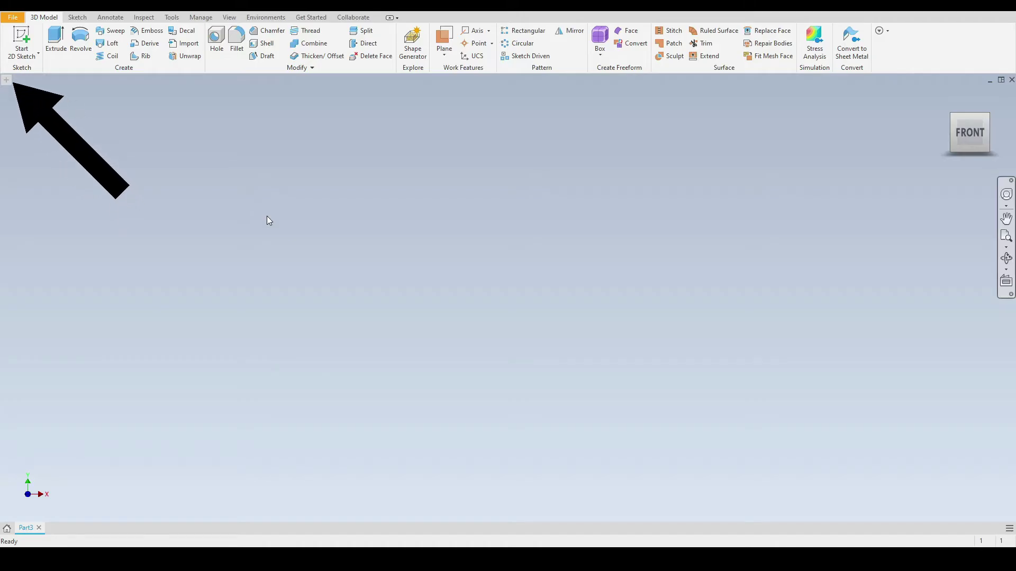
left_click(7, 80)
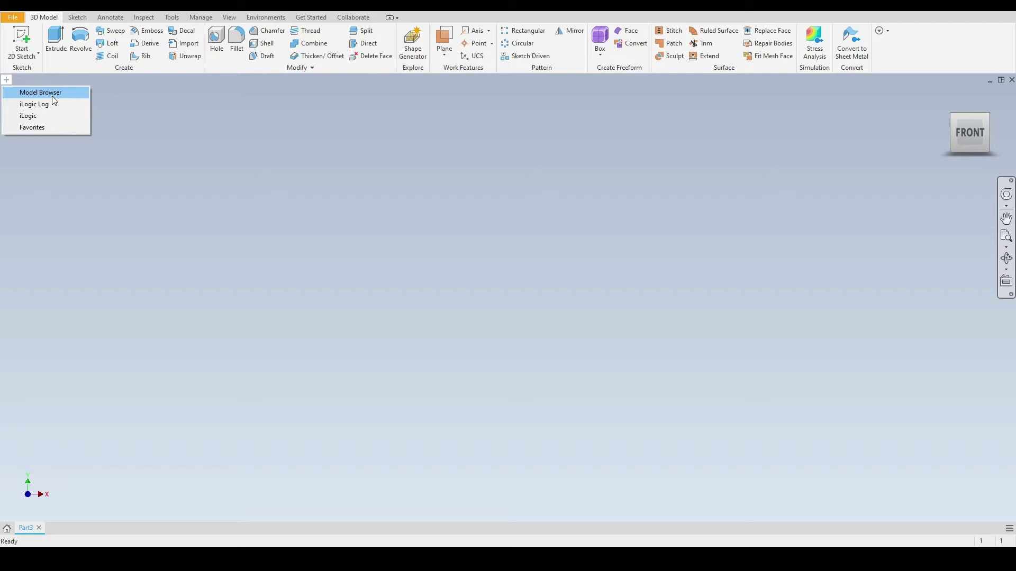
left_click(51, 95)
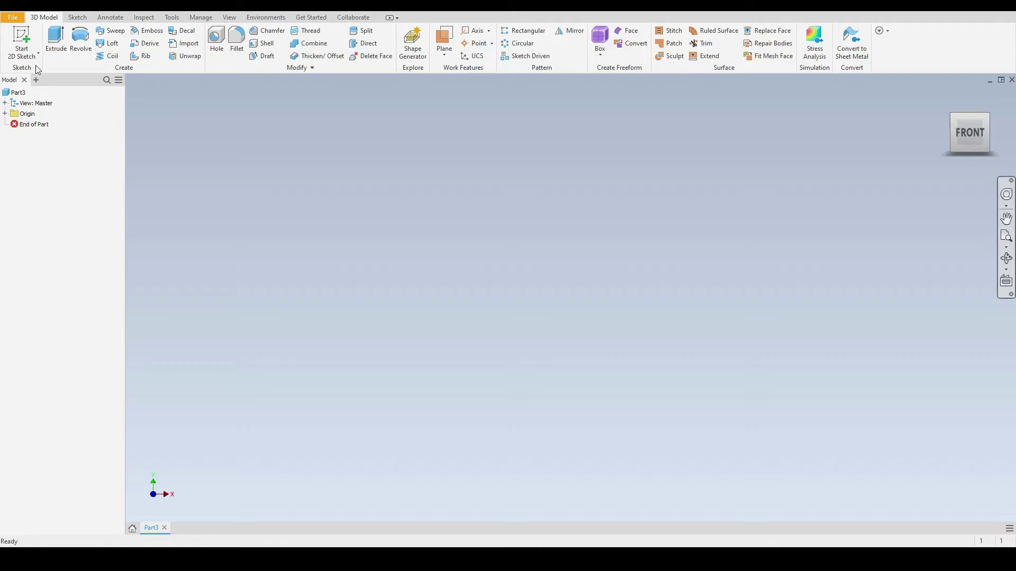
Start a 2D sketch on the XY plane and draw a 40 mm diameter circle centred on the origin.
left_click(23, 37)
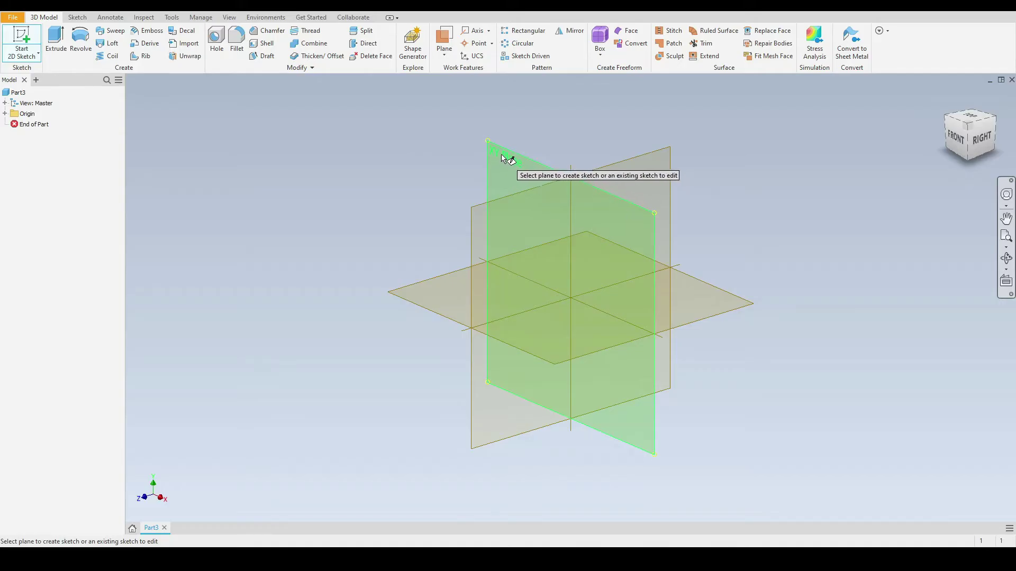
left_click(500, 156)
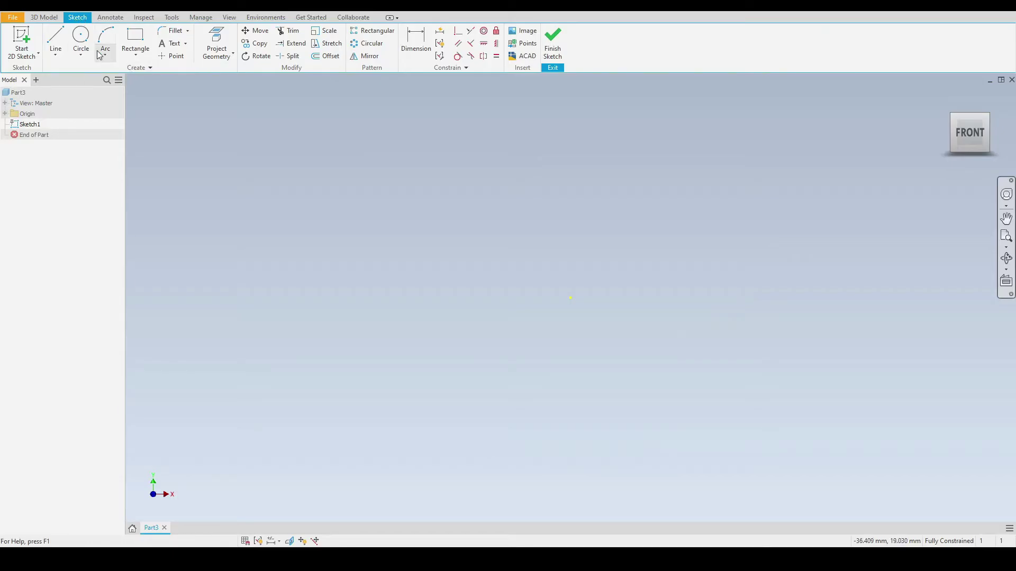
left_click(81, 38)
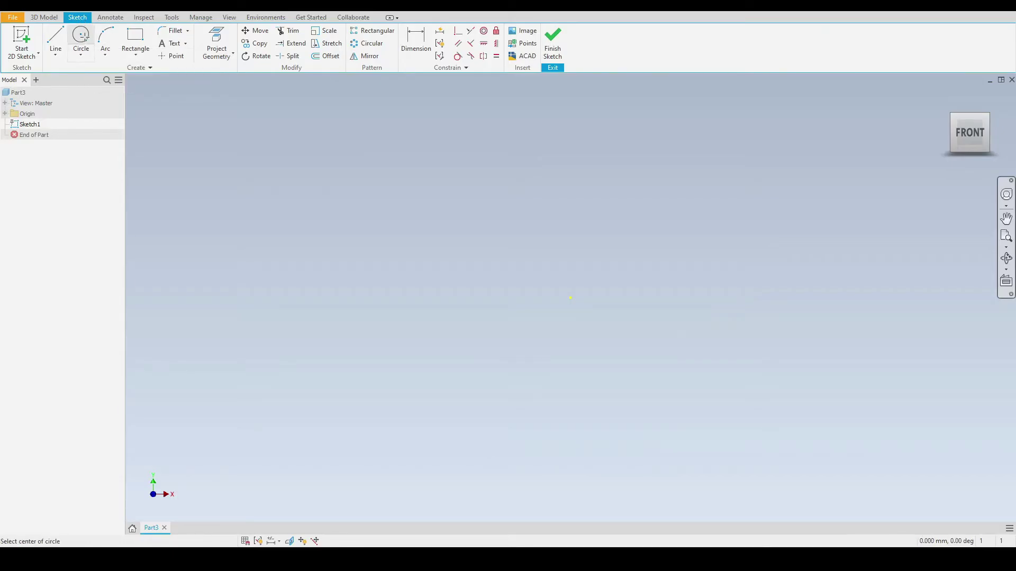
left_click(571, 298)
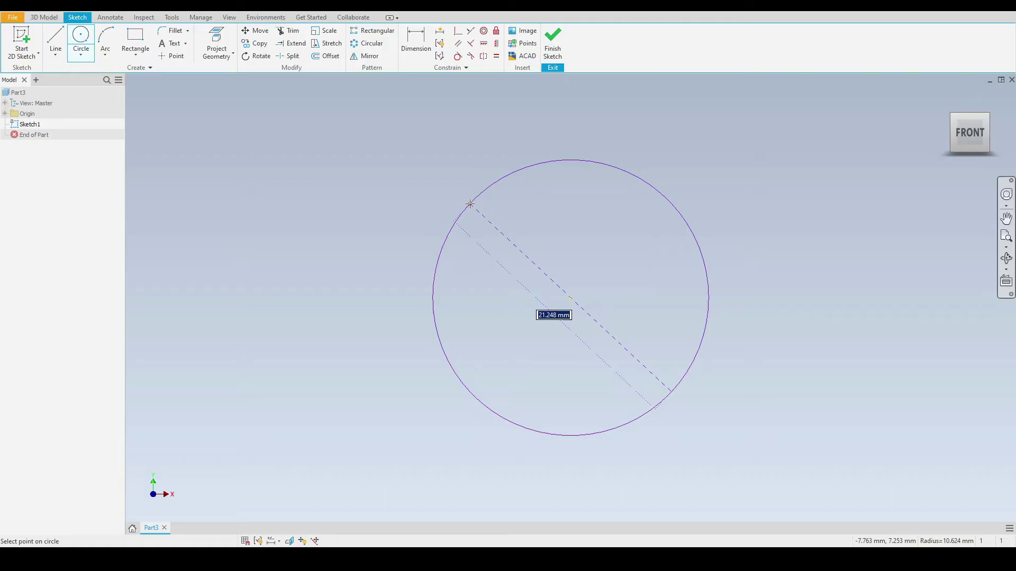
type("40")
key("Return")
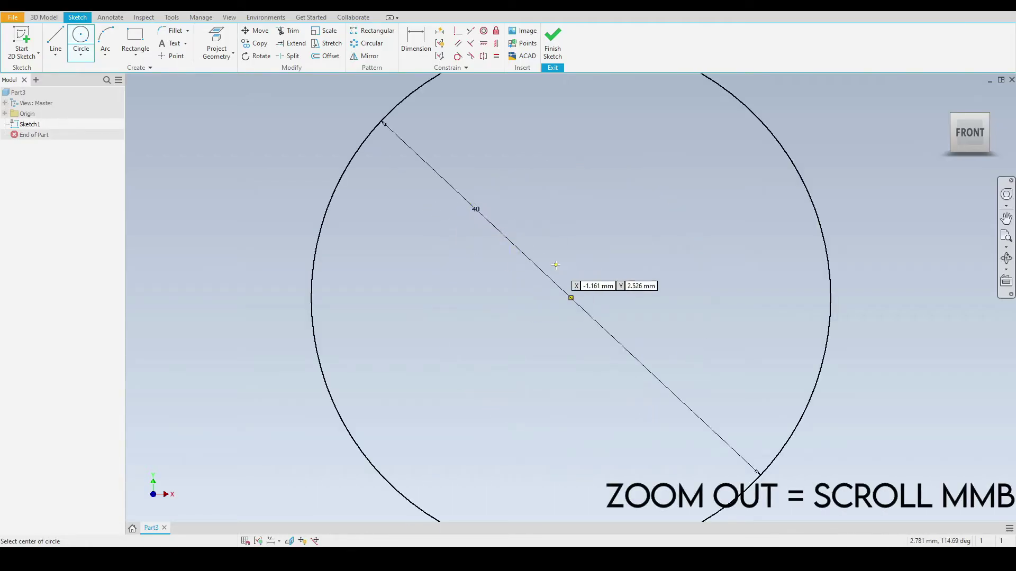
scroll(556, 265, "down", 3)
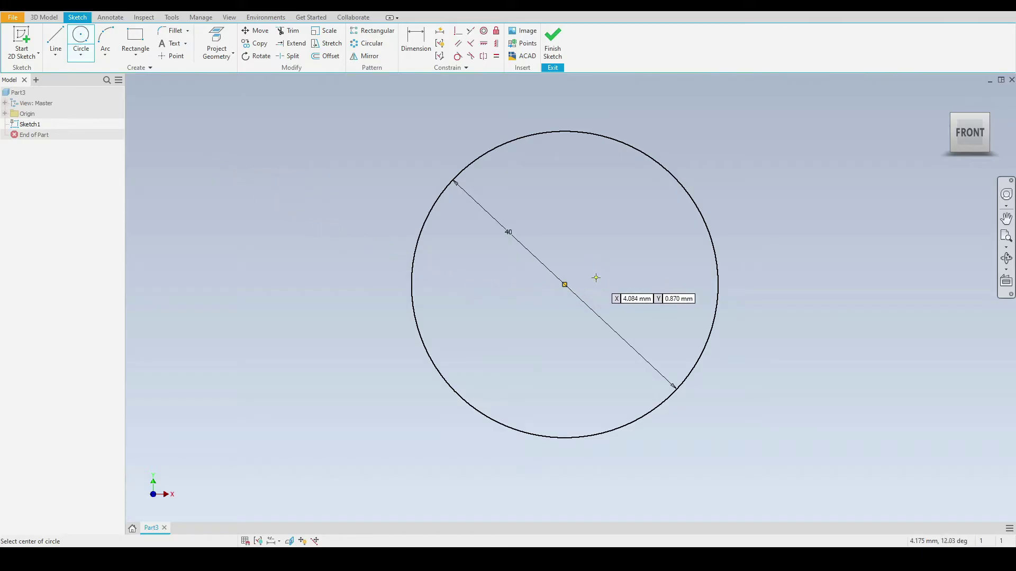
Draw a concentric 70 mm diameter circle around the 40 mm circle.
left_click(564, 285)
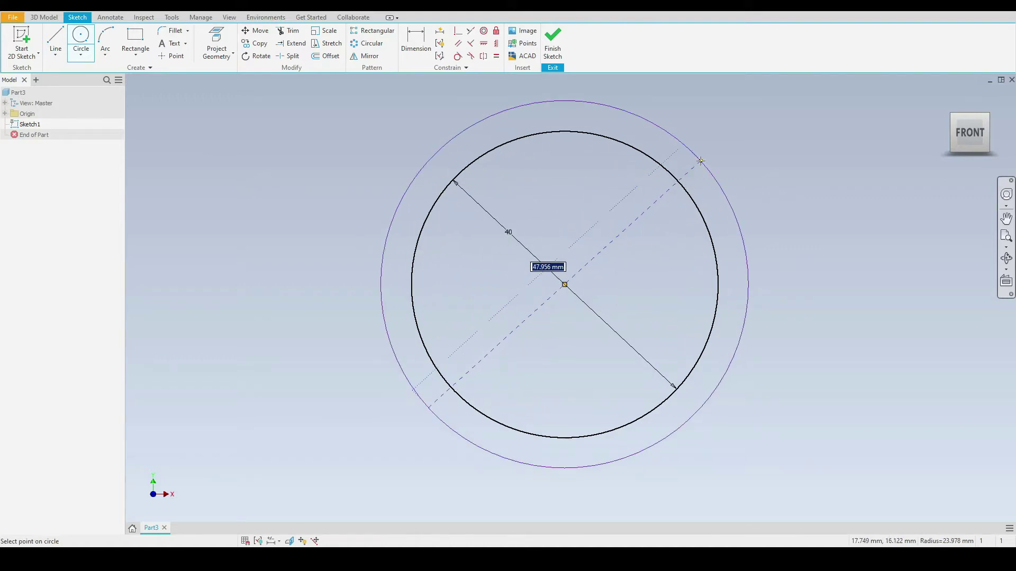
type("70")
key("Return")
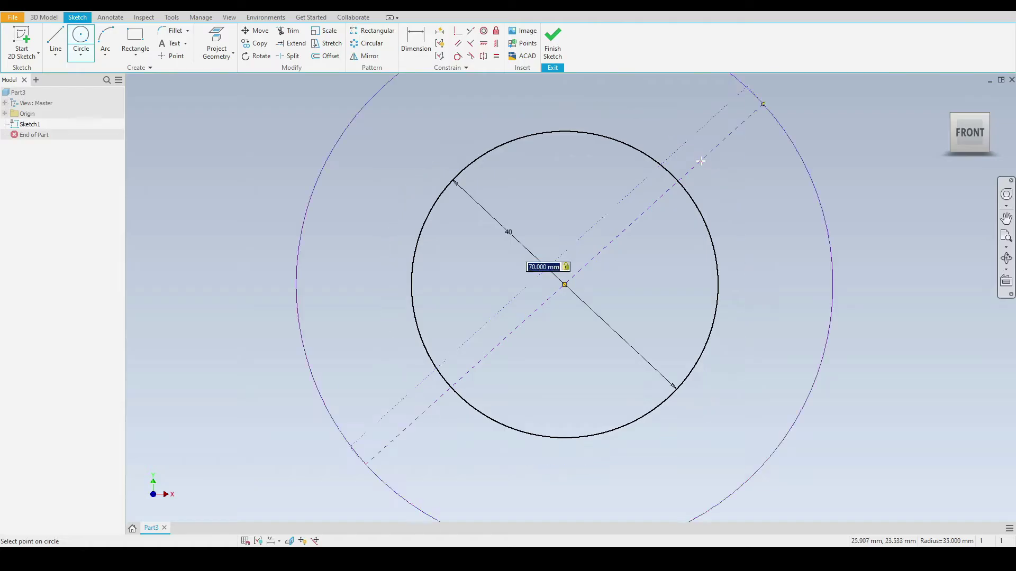
scroll(587, 286, "down", 3)
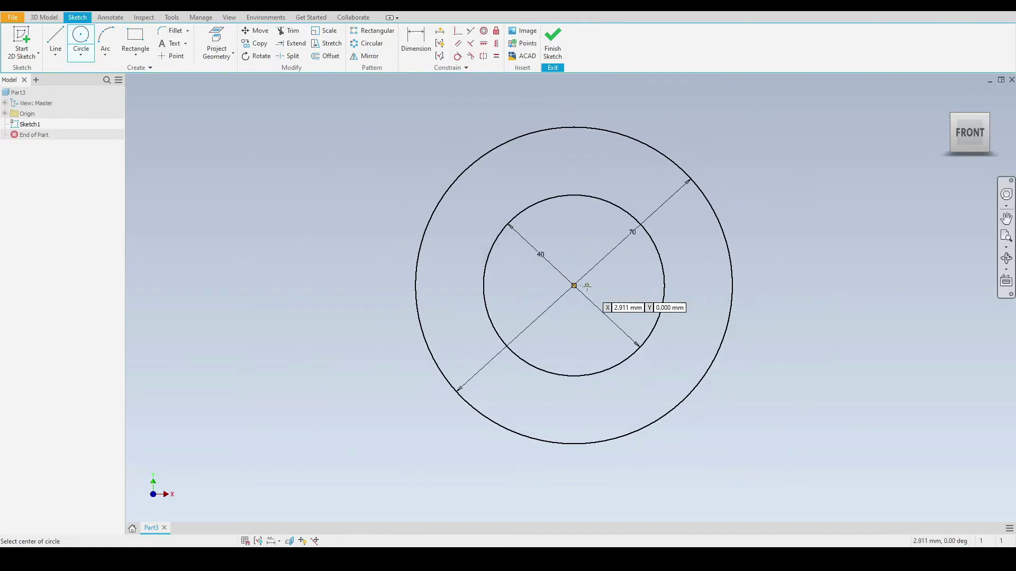
scroll(587, 286, "down", 2)
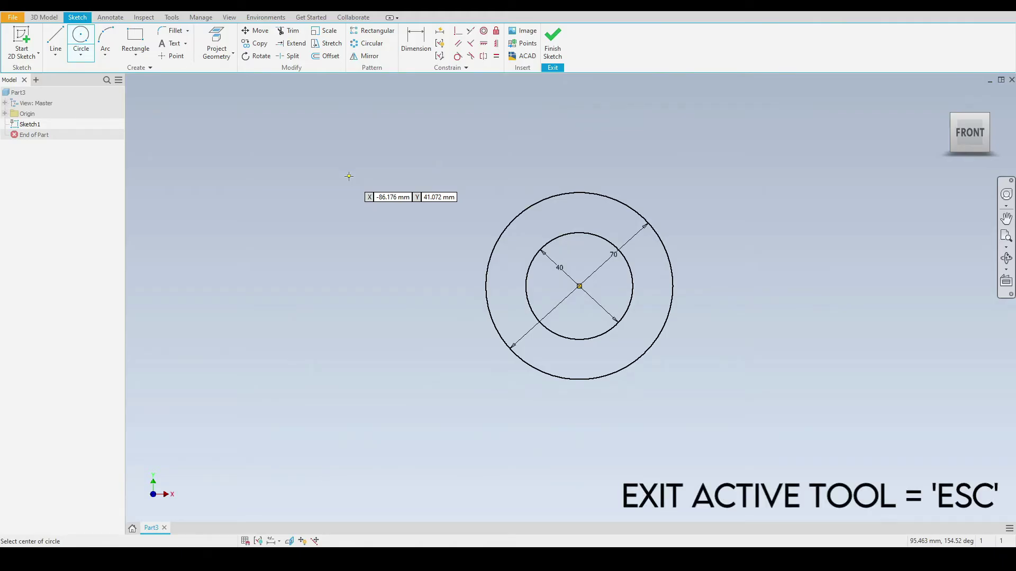
key("Escape")
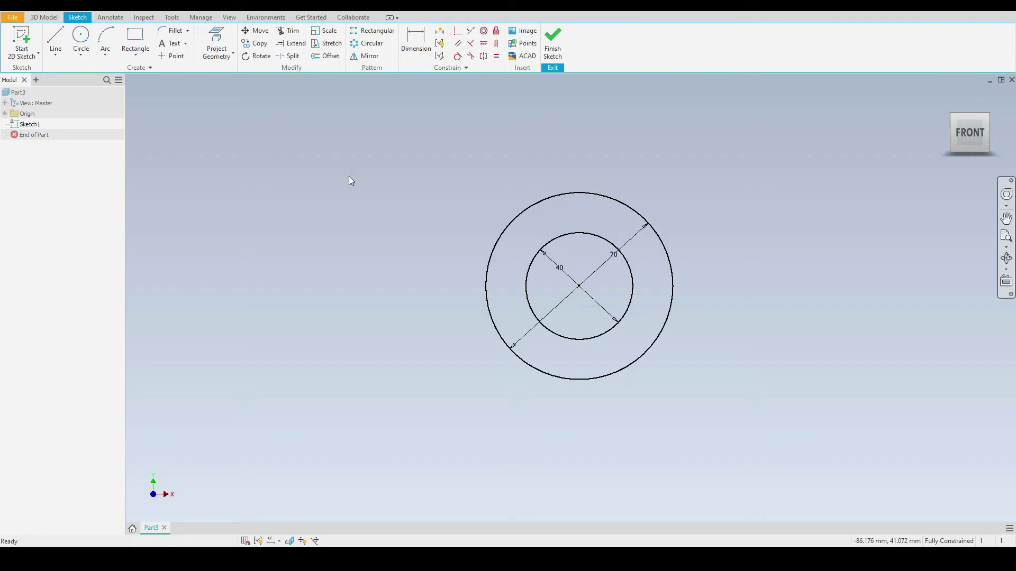
Draw lines from the outer circle's left quadrant 60 mm down, 70 mm to the right, and back up to its right quadrant.
left_click(59, 38)
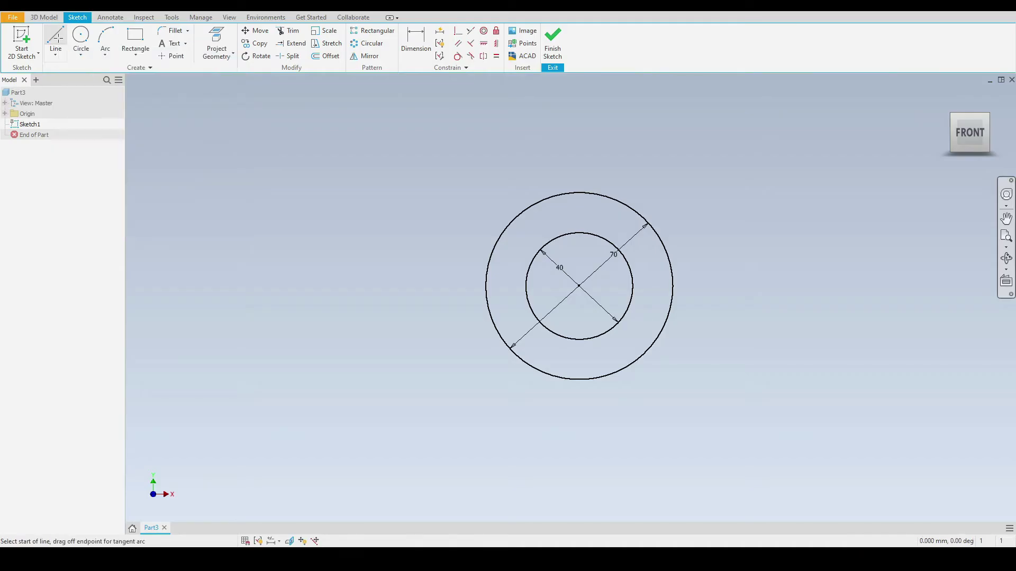
left_click(486, 286)
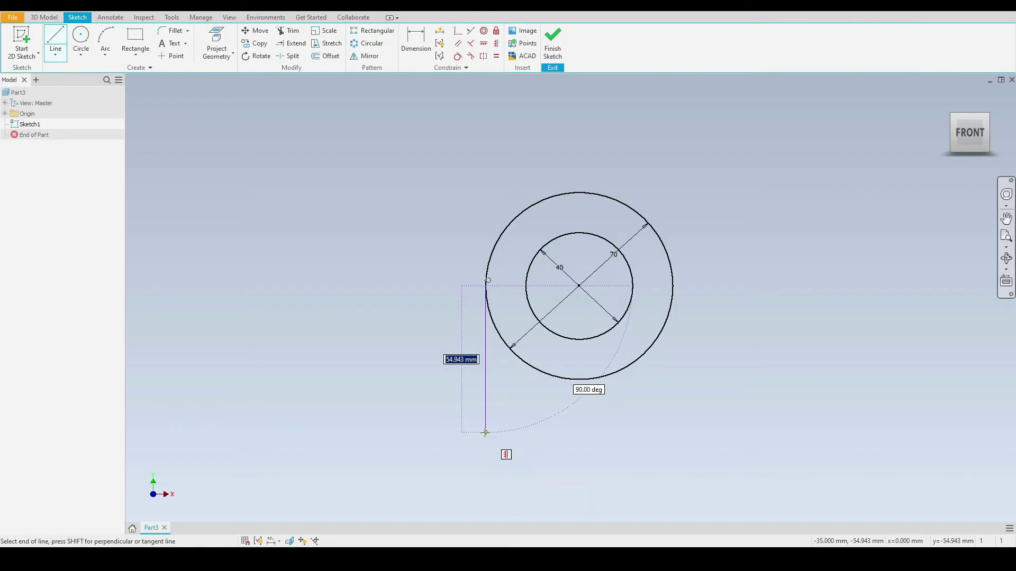
type("60")
key("Return")
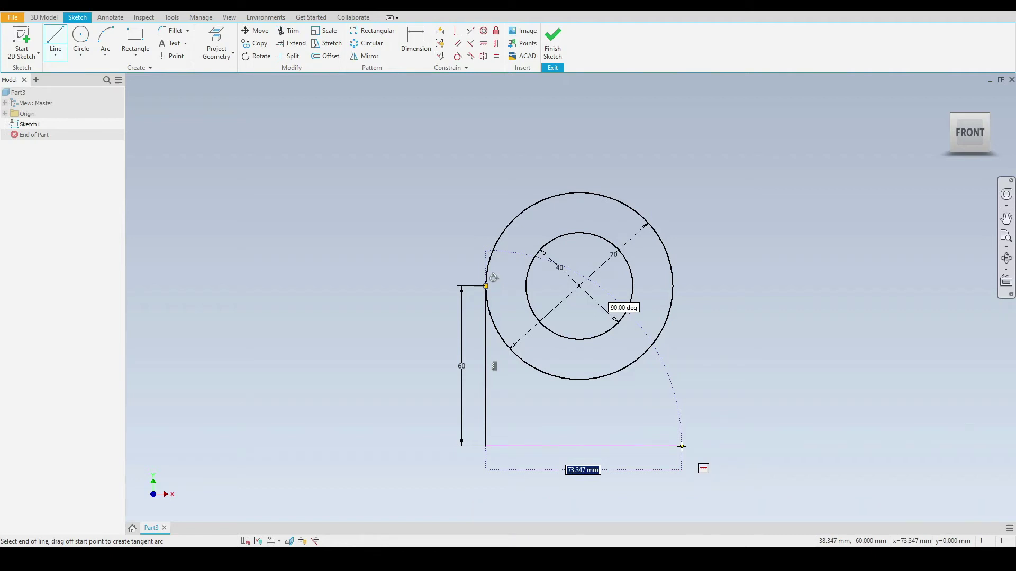
type("70")
key("Return")
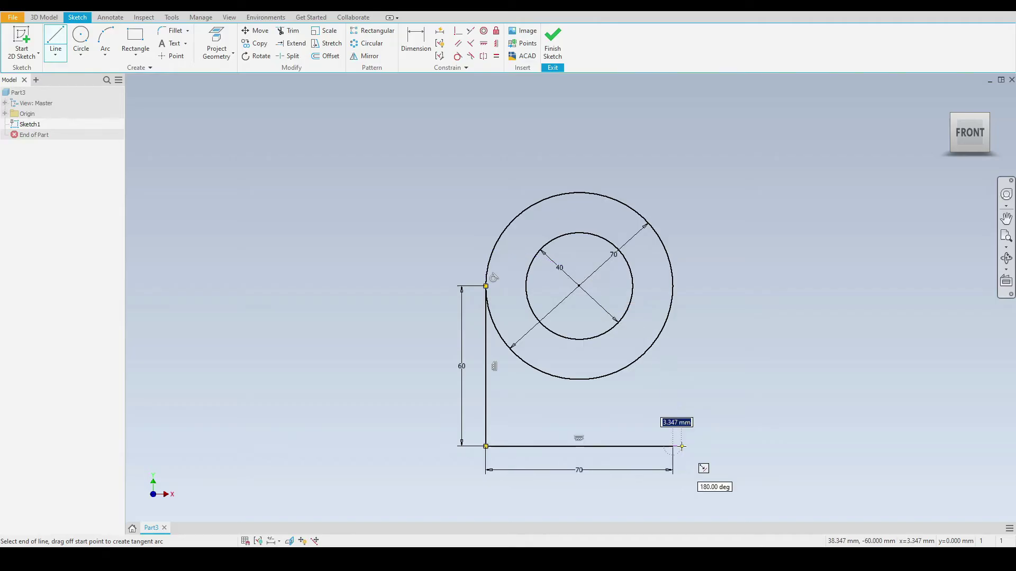
left_click(674, 284)
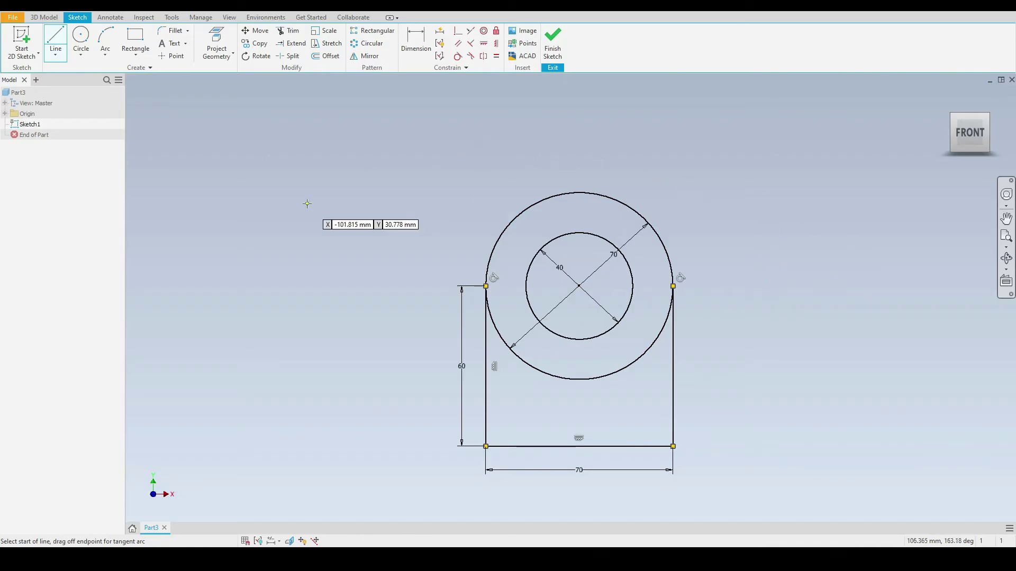
key("Escape")
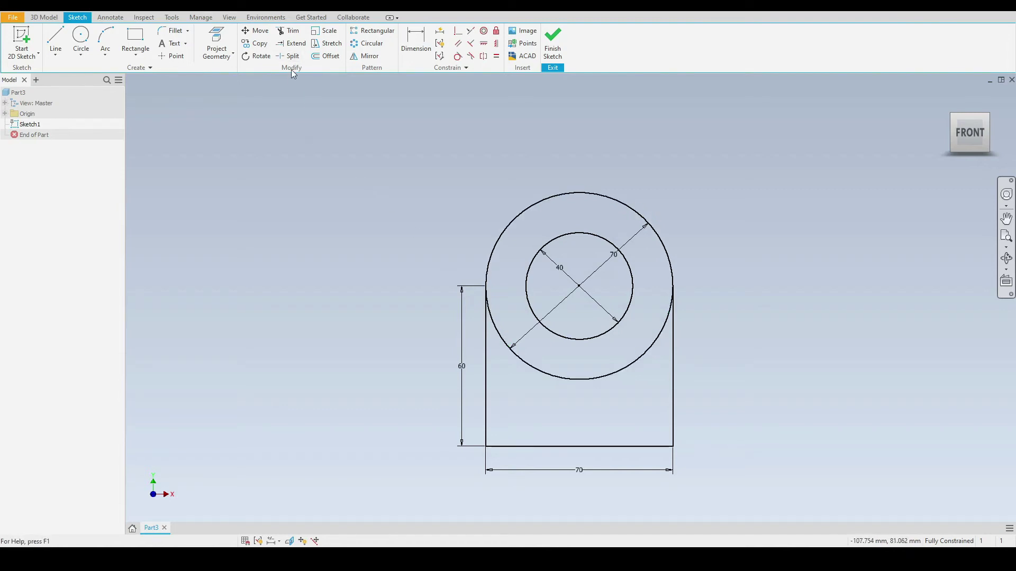
Trim away the lower half of the 70 mm circle between the two vertical lines.
left_click(295, 36)
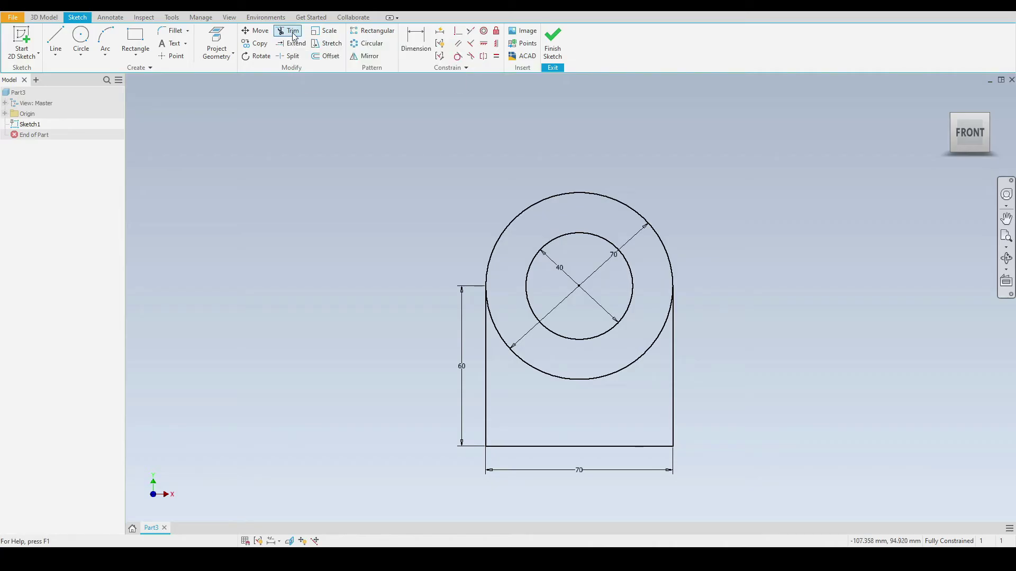
left_click(543, 377)
right_click(338, 227)
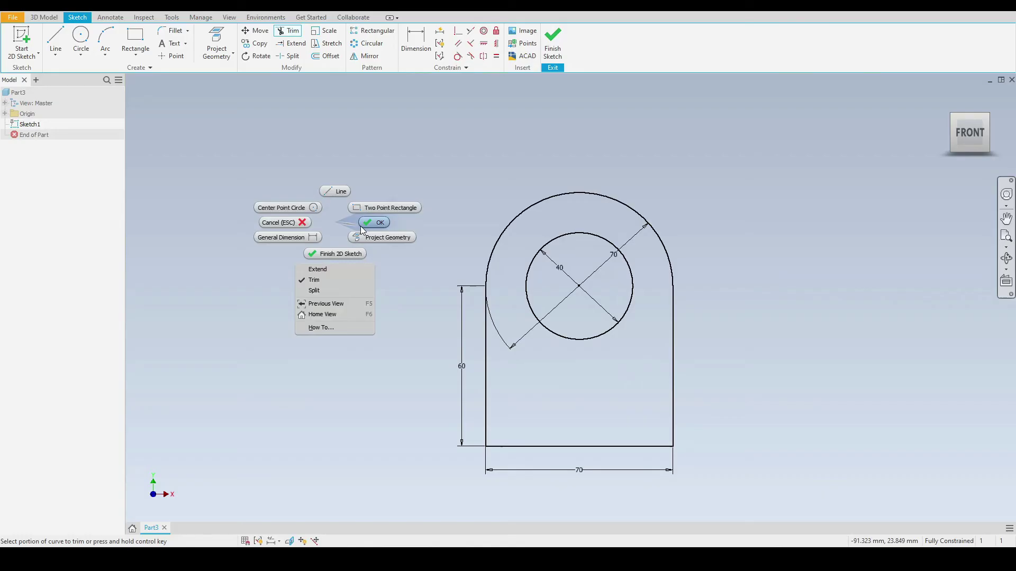
left_click(363, 230)
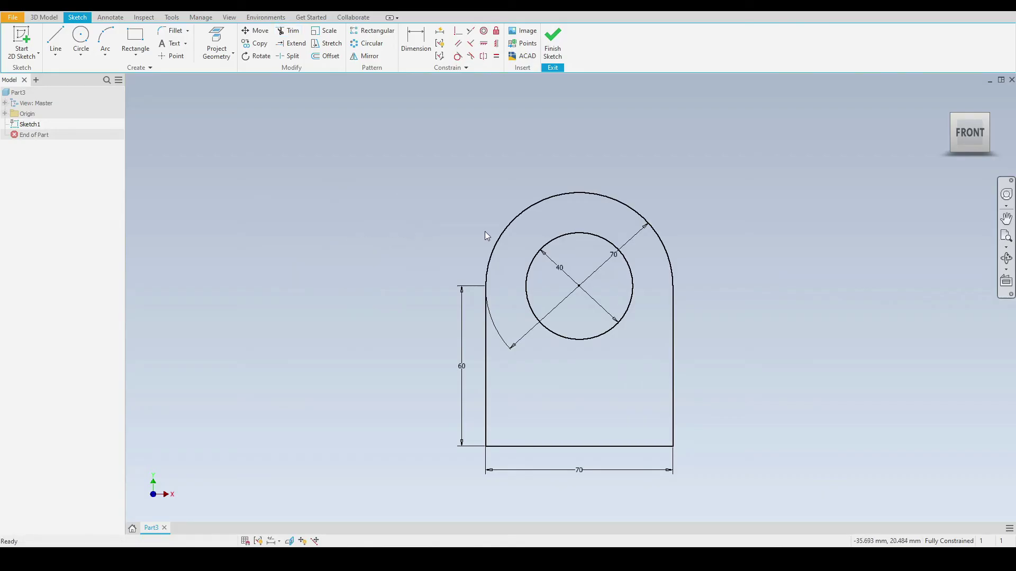
left_click(503, 231)
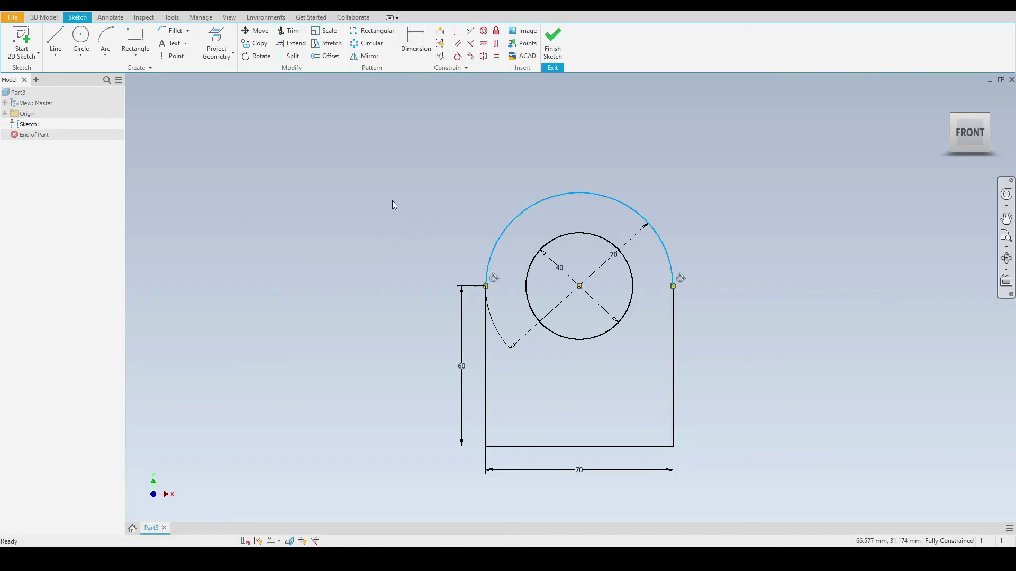
left_click(370, 199)
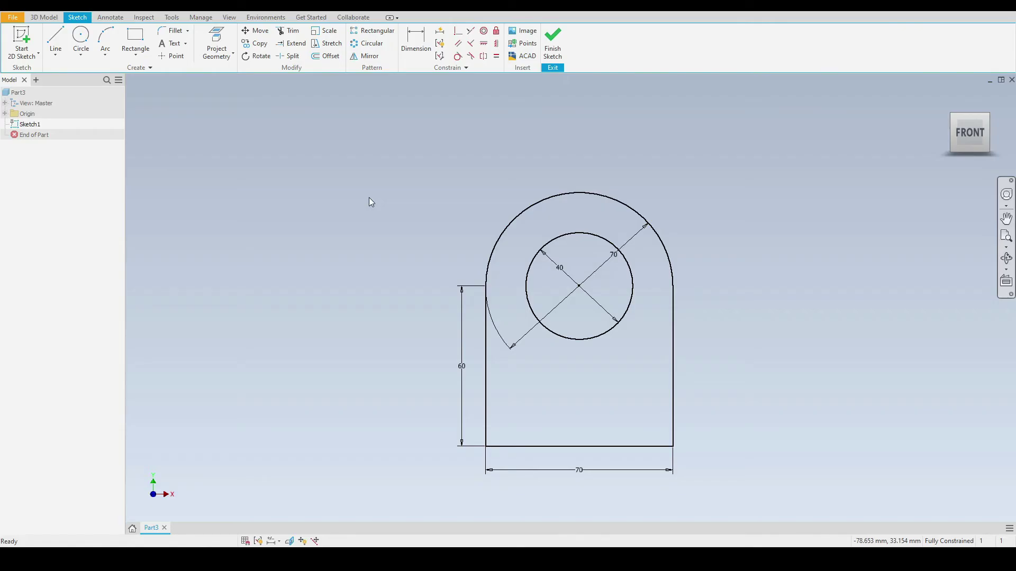
Sketch a rectangle about 50 by 18 mm inside the profile, below the 40 mm circle.
left_click(137, 37)
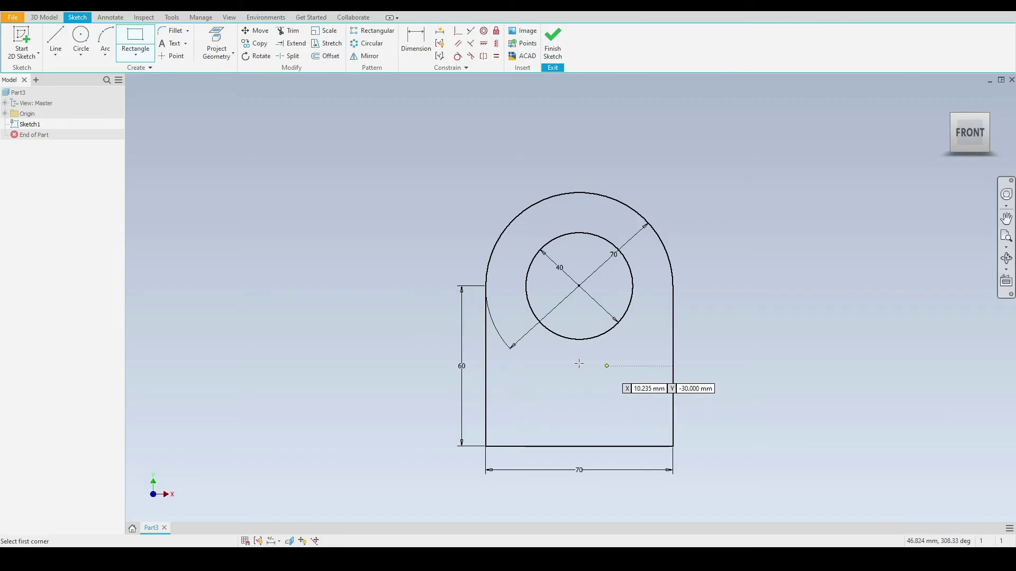
left_click(509, 373)
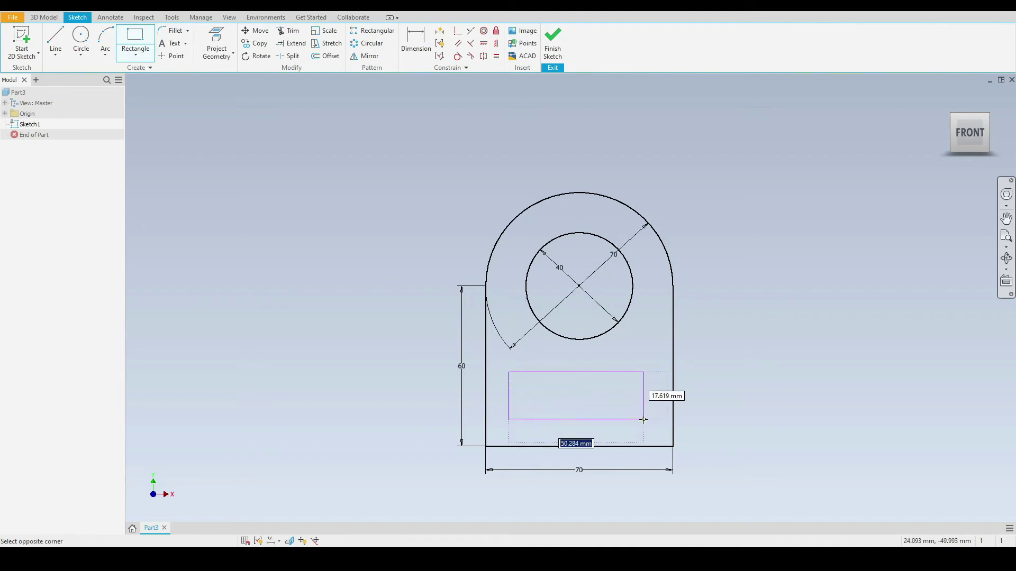
left_click(644, 419)
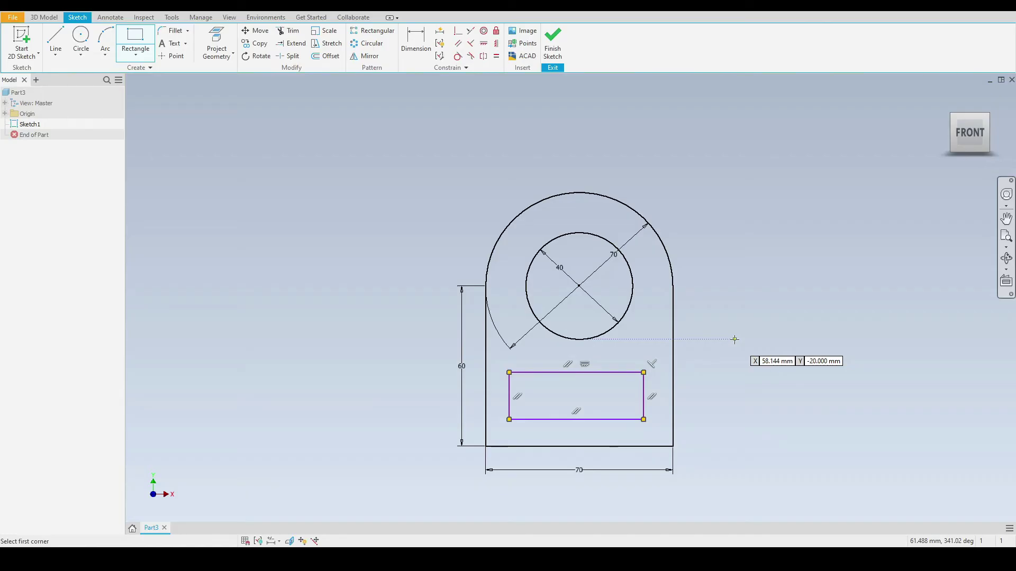
key("Escape")
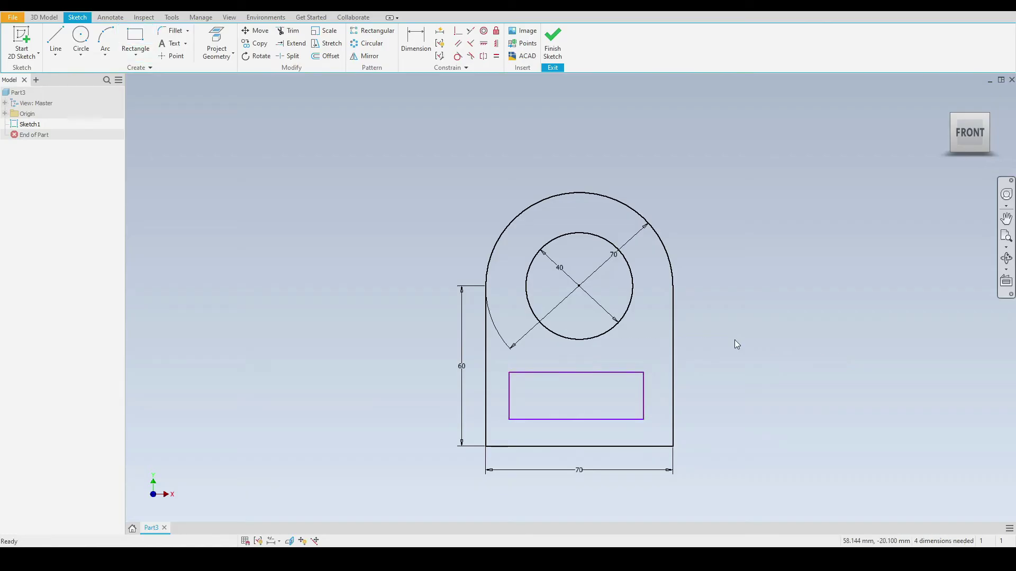
Dimension the rectangle's top edge and set its width to 50 mm.
left_click(412, 47)
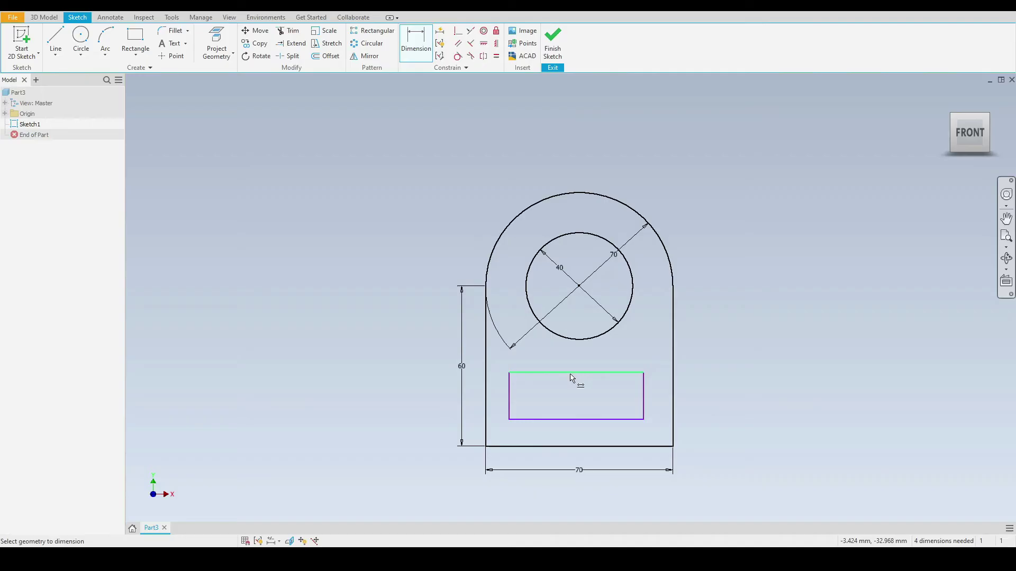
left_click(571, 373)
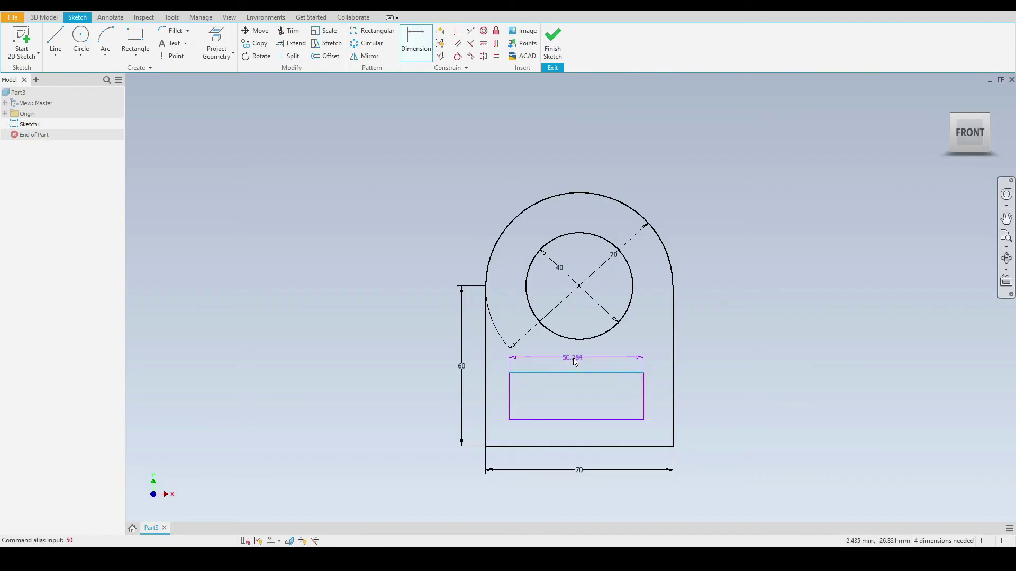
left_click(575, 362)
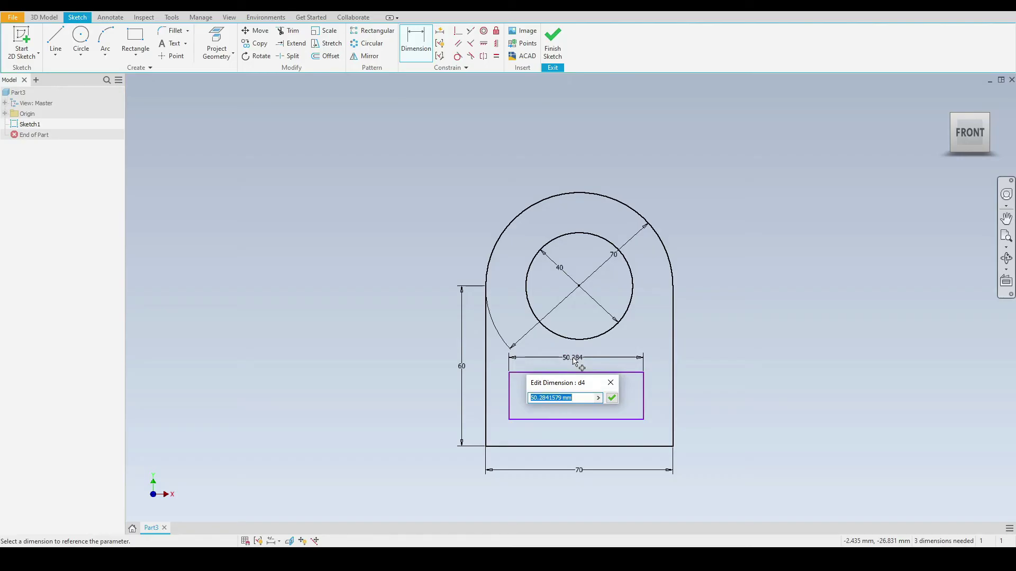
type("50")
key("Return")
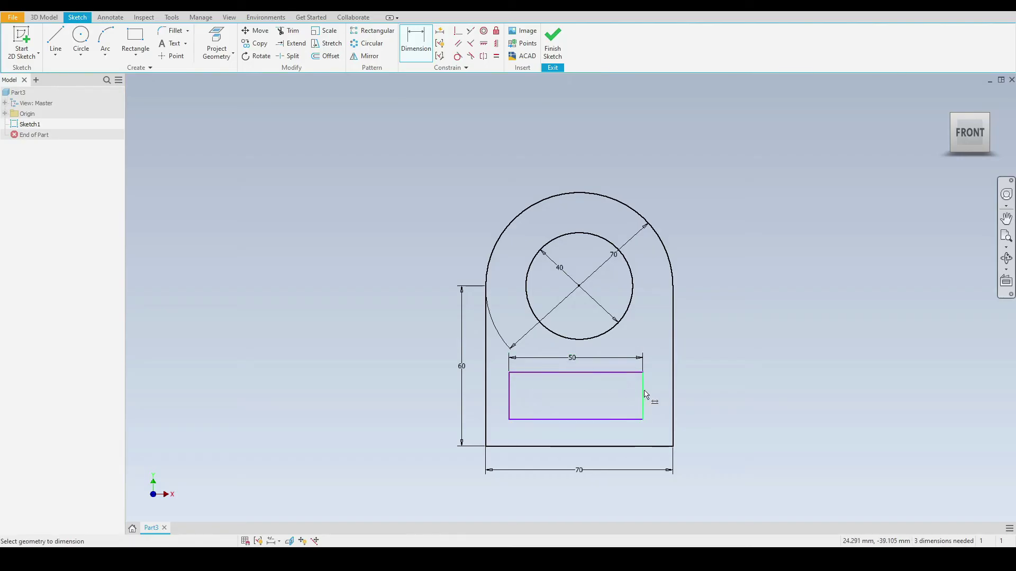
Dimension the rectangle's right edge and set its height to 15 mm.
left_click(644, 395)
left_click(657, 398)
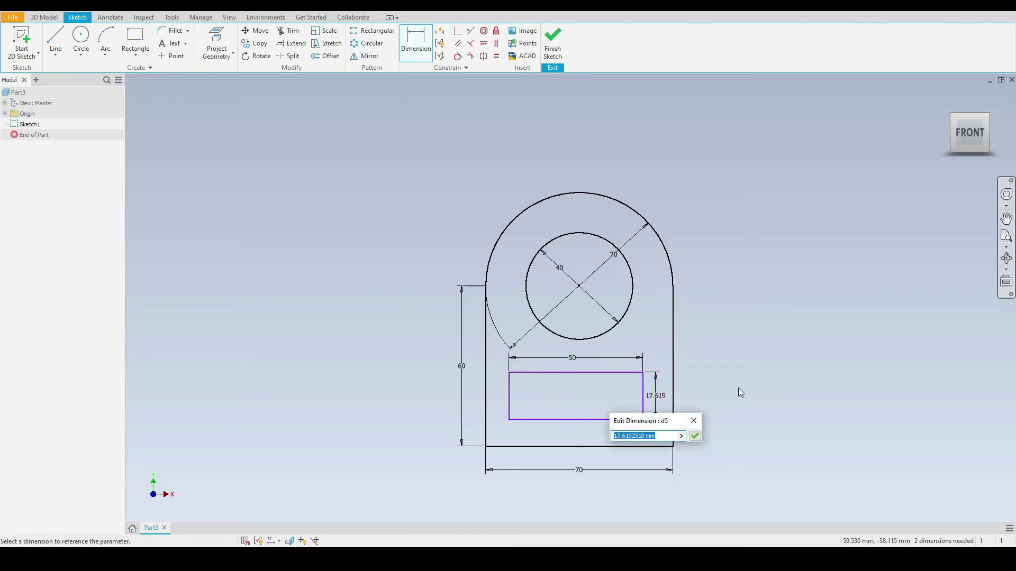
type("15")
key("Return")
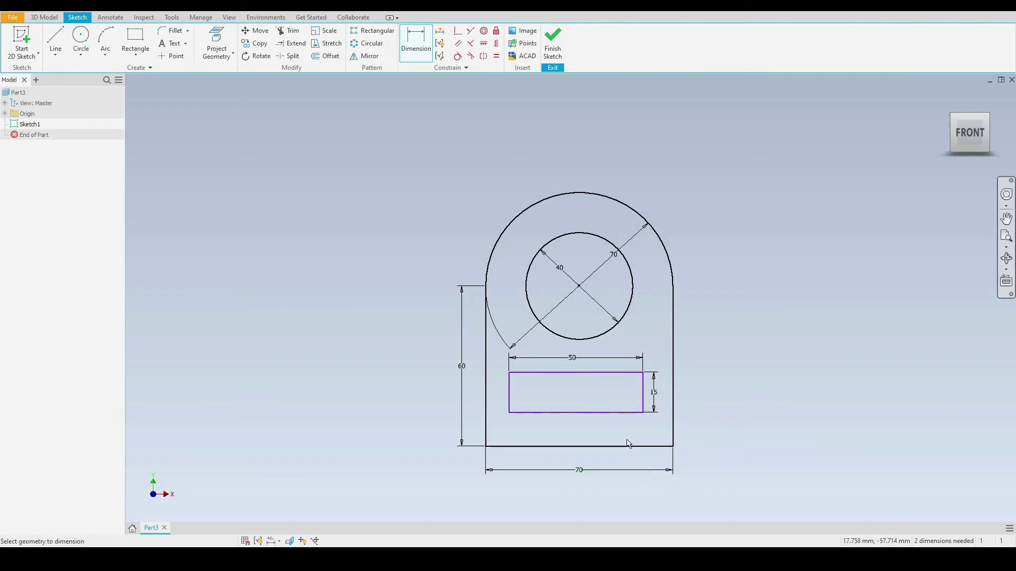
Dimension the distance from the rectangle's bottom edge to the profile's bottom line and set it to 15 mm.
left_click(622, 418)
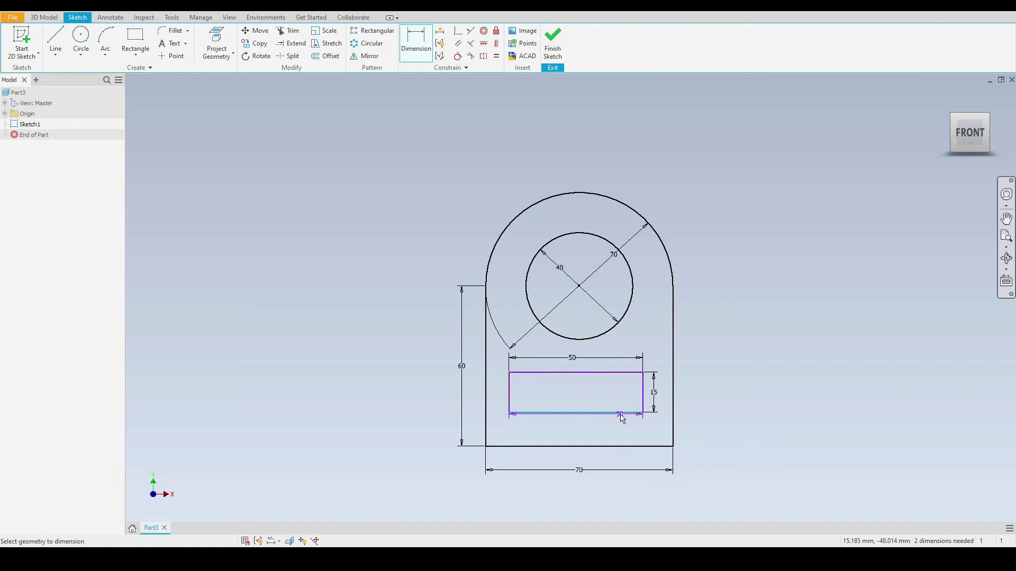
left_click(616, 447)
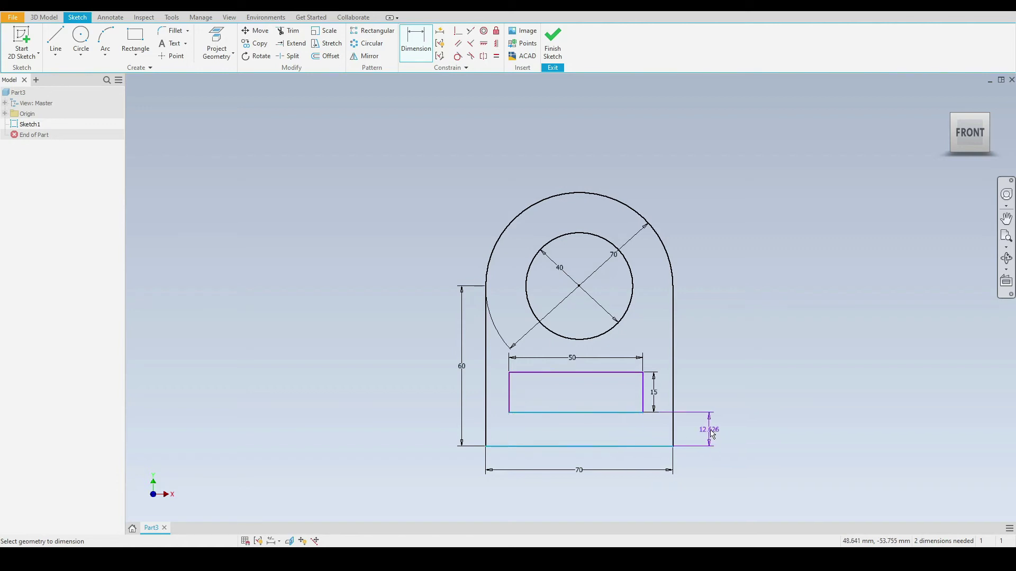
left_click(712, 433)
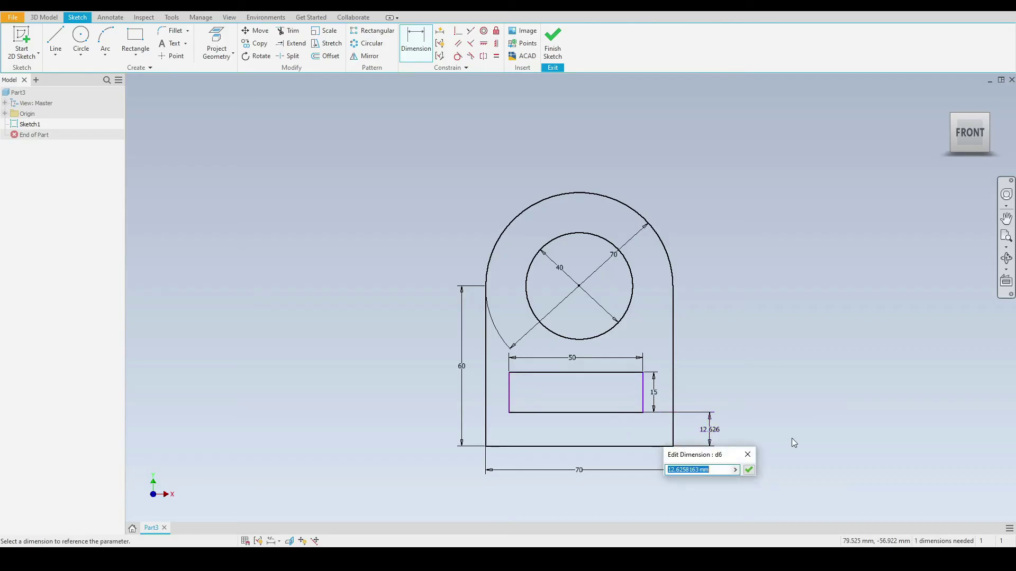
type("15")
key("Return")
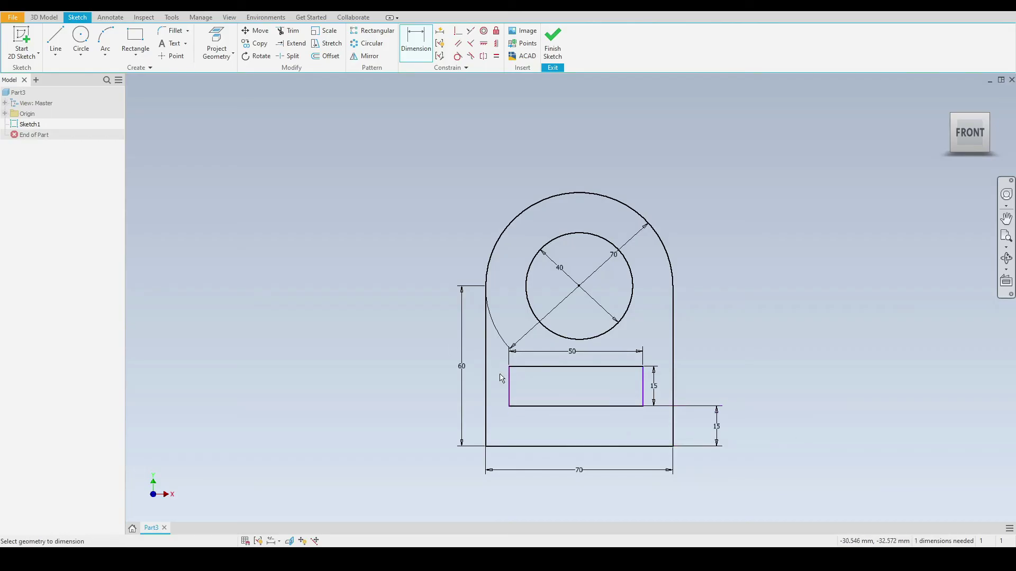
Dimension the gap between the rectangle's left edge and the profile's left line as 10 mm, and end dimensioning.
left_click(509, 389)
left_click(486, 421)
left_click(498, 427)
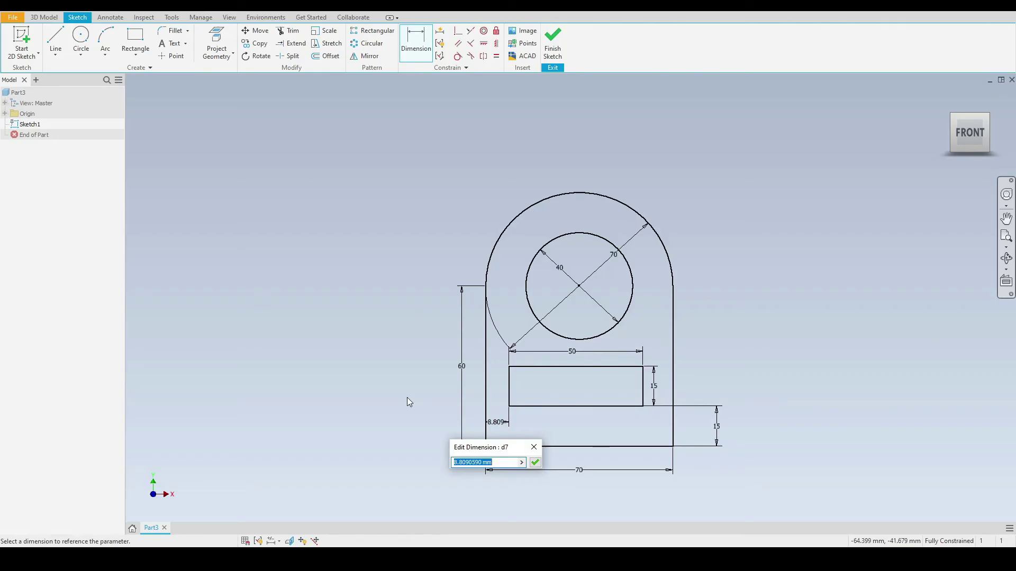
type("10")
key("Return")
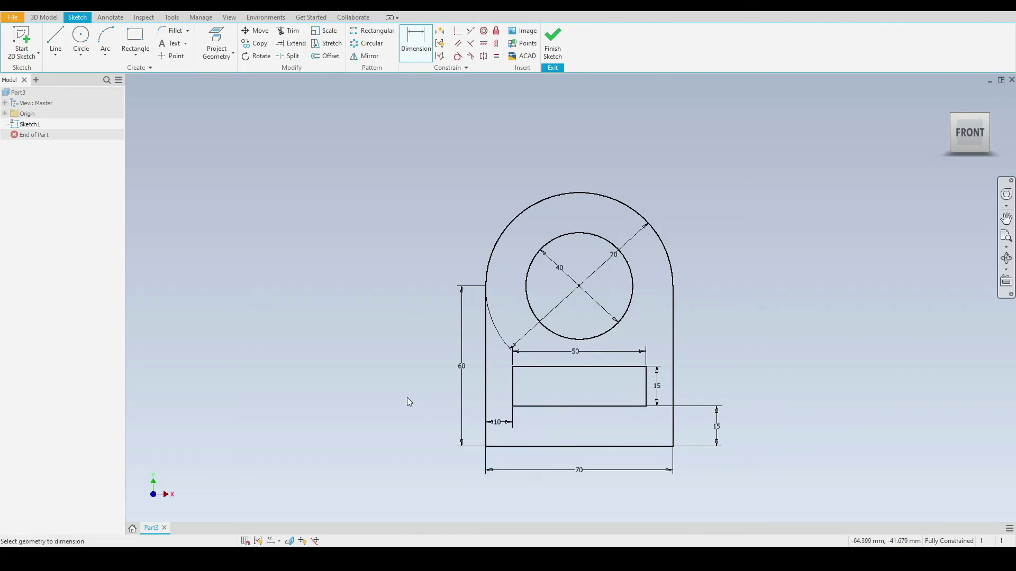
right_click(377, 251)
left_click(374, 246)
key("Escape")
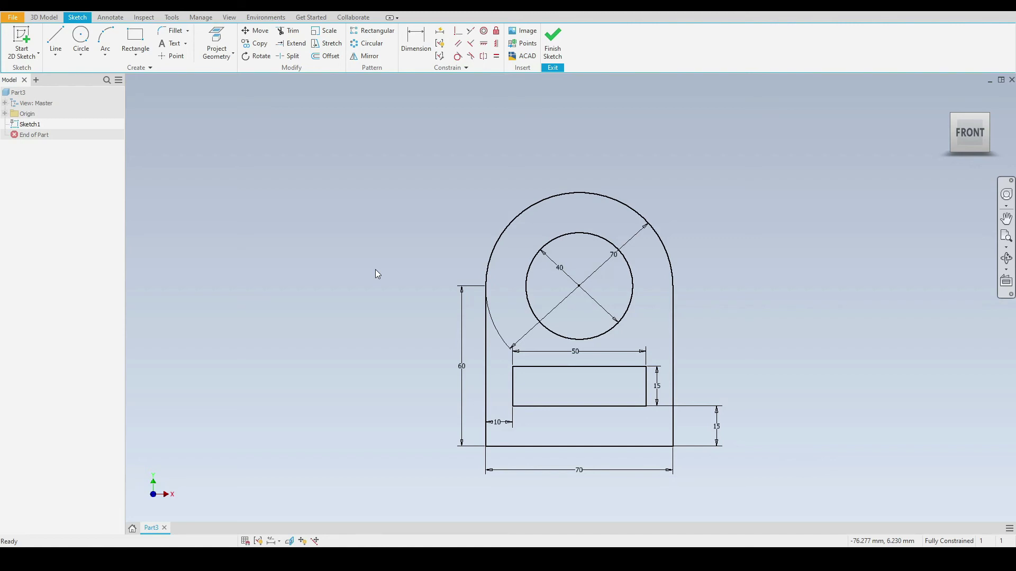
Start an Extrude using the plate region around the circle and rectangle as the profile, leaving both shapes open.
left_click(53, 18)
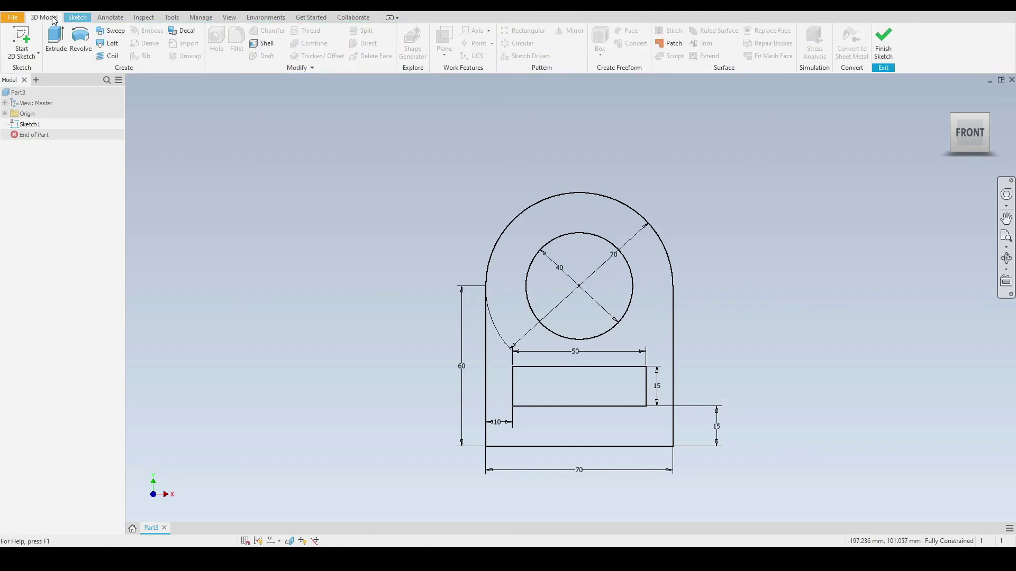
left_click(56, 39)
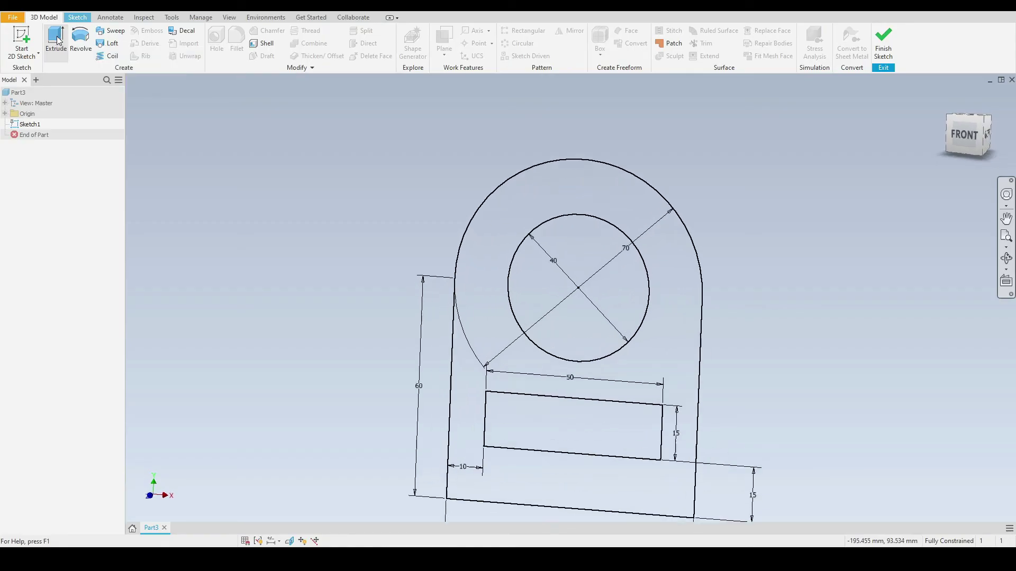
scroll(497, 228, "up", 5)
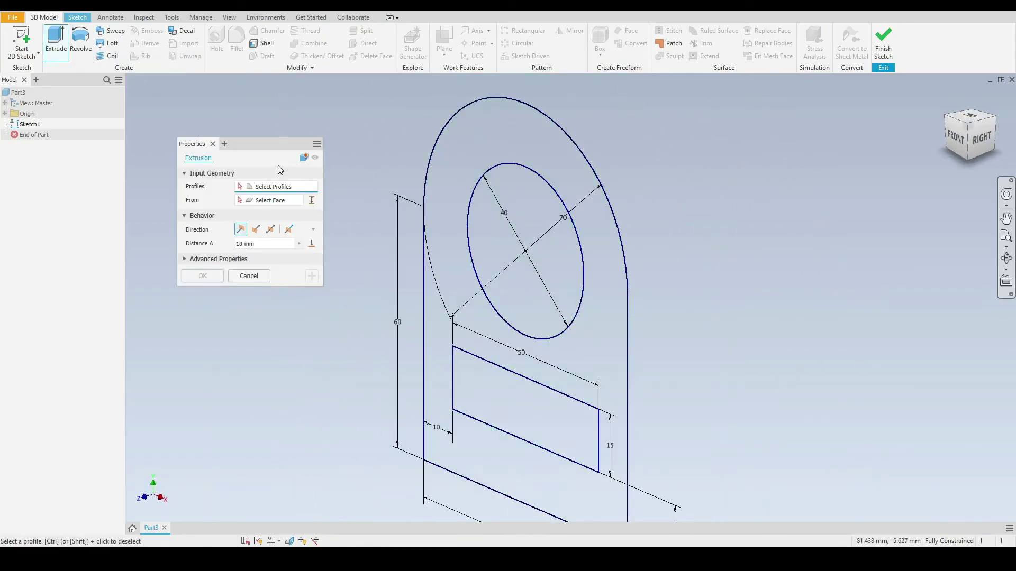
mouse_move(266, 155)
left_mouse_down()
mouse_move(260, 135)
mouse_move(276, 145)
left_mouse_up()
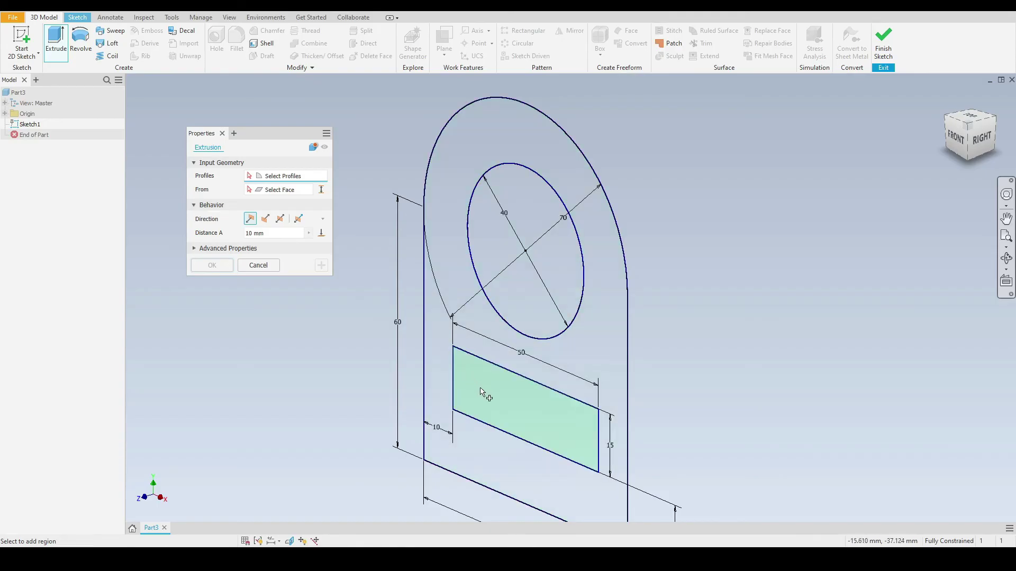
left_click(457, 162)
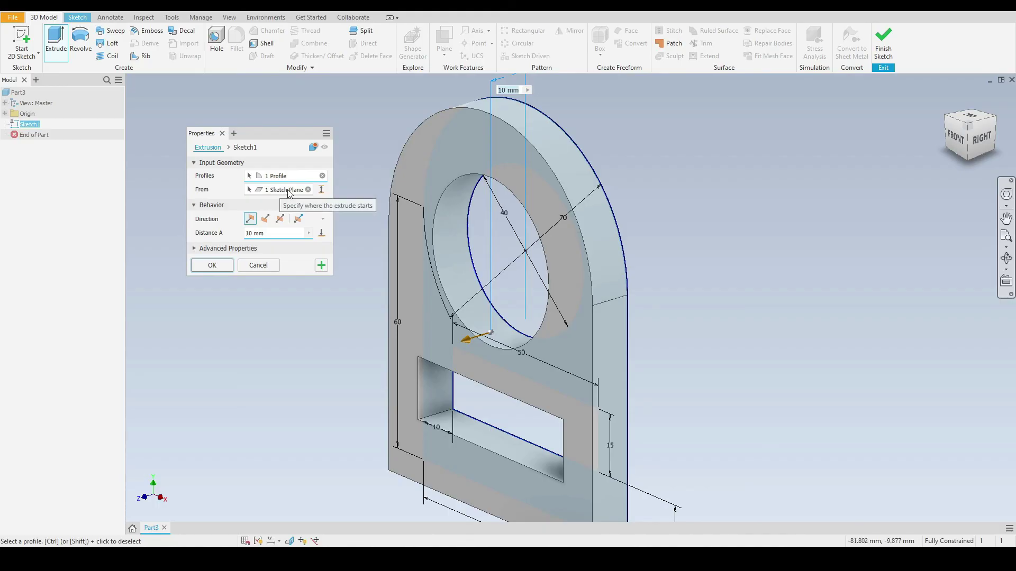
middle_click_drag(352, 262, 411, 244)
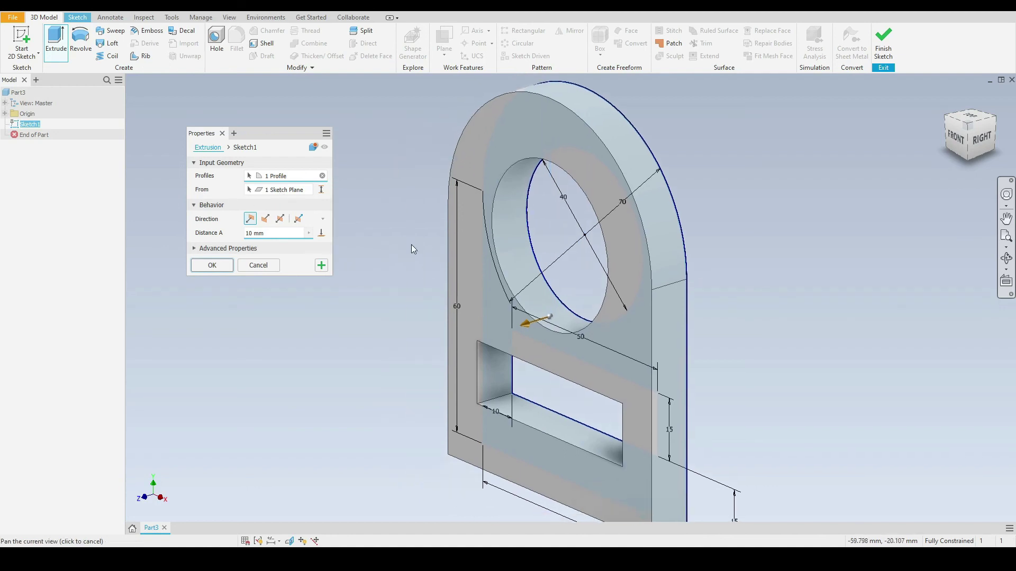
Try the flipped, symmetric and asymmetric extrusion directions, using 25 mm and 10 mm for asymmetric distances A and B.
left_click(265, 219)
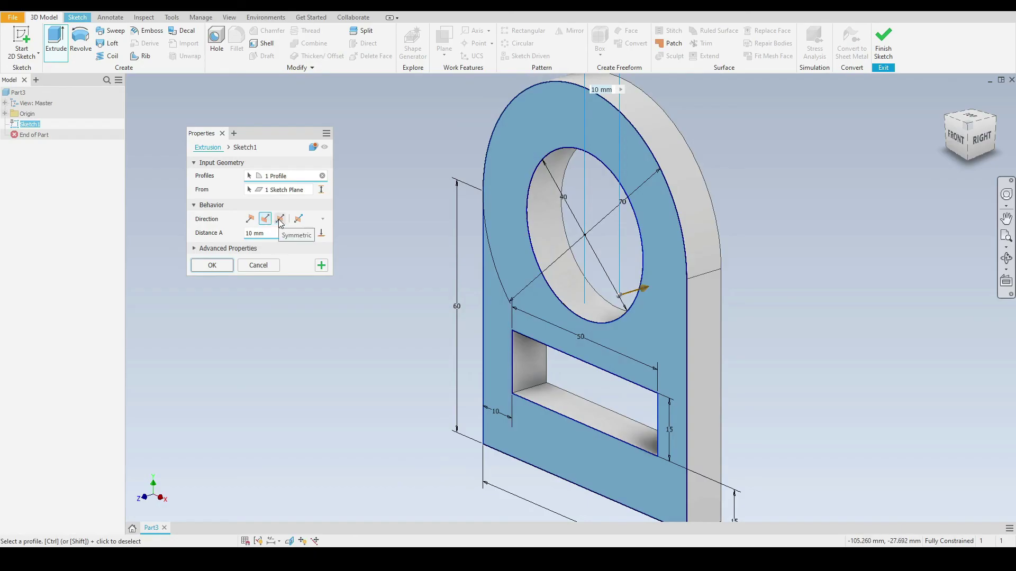
left_click(280, 219)
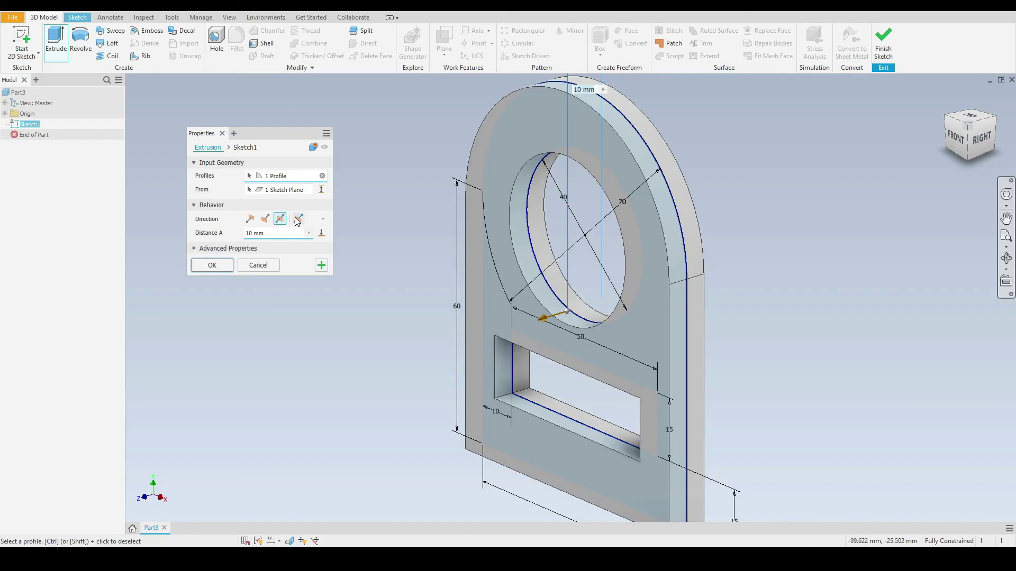
left_click(299, 218)
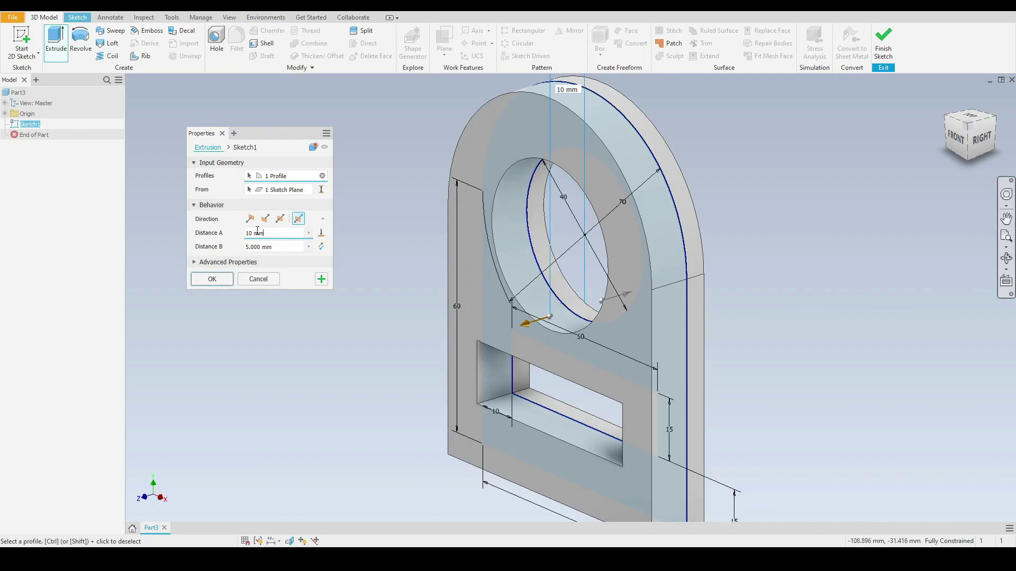
type("25")
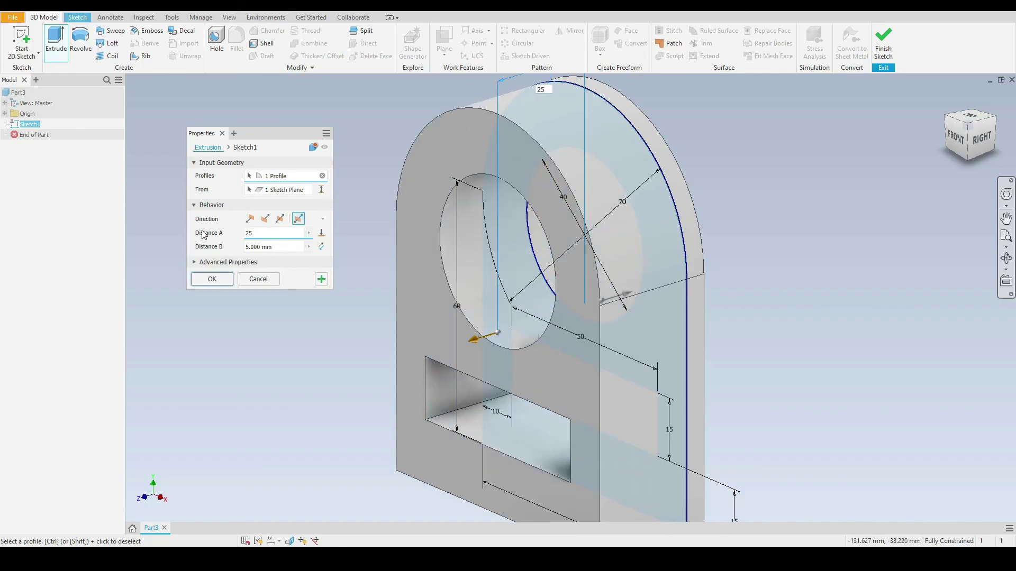
key("Tab")
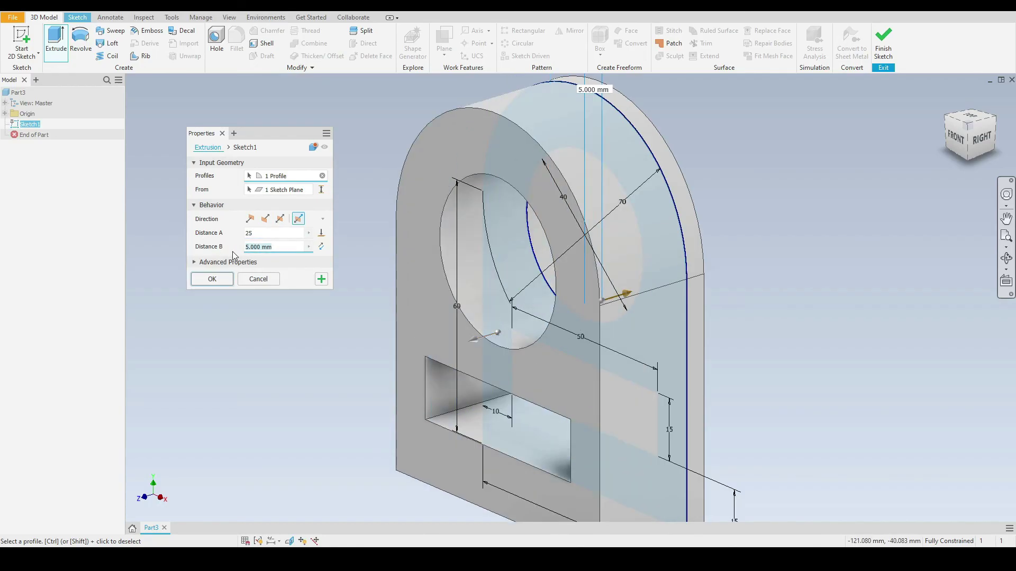
type("10")
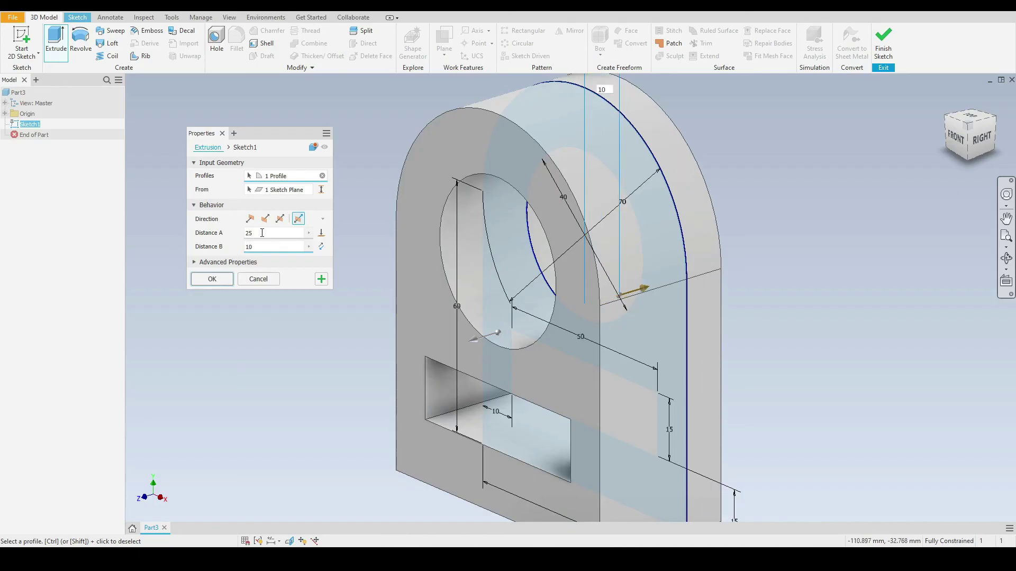
Extrude the plate 15 mm in the default direction and confirm the feature.
left_click(250, 219)
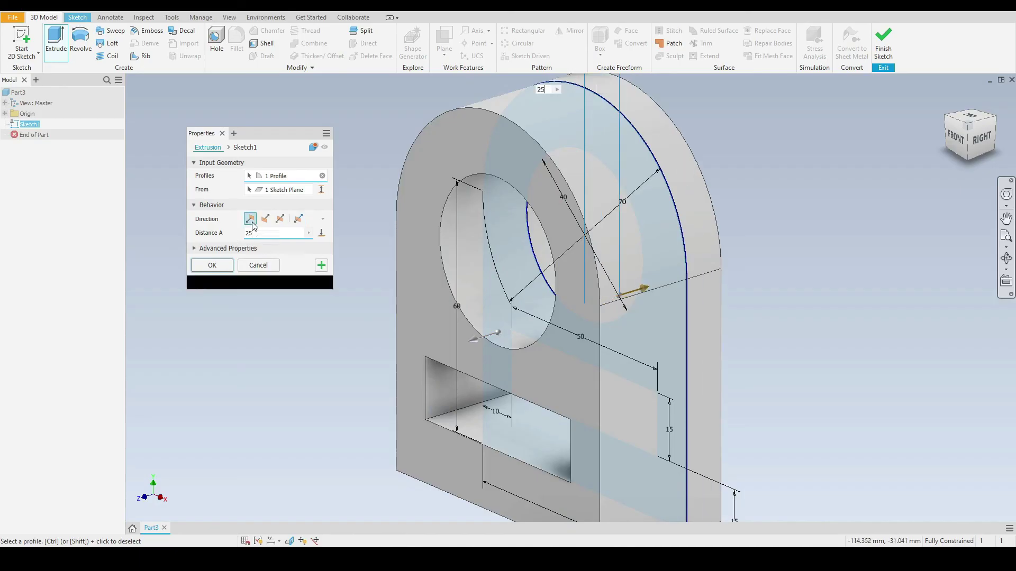
scroll(566, 228, "down", 2)
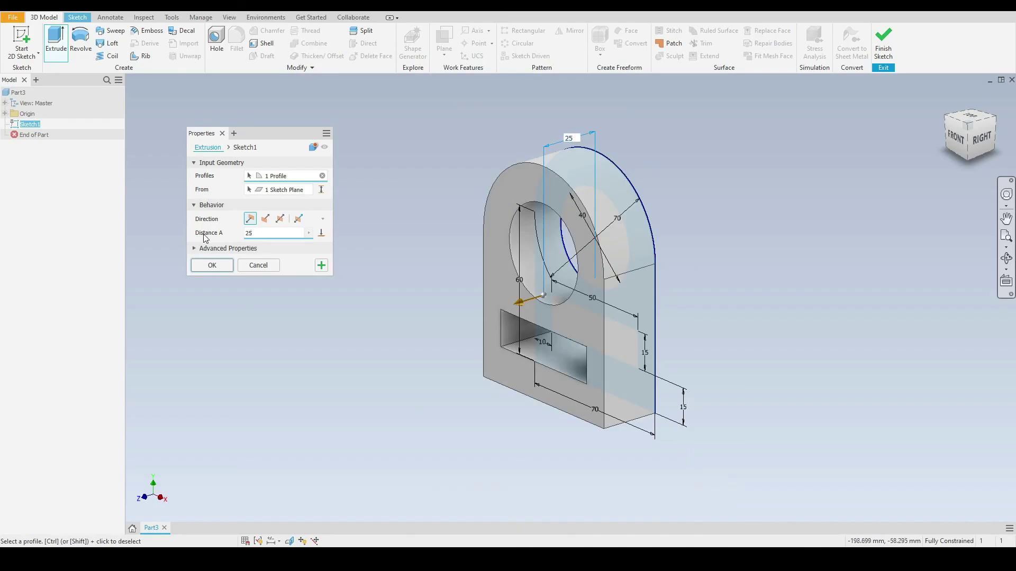
key("BackSpace")
key("BackSpace")
type("15")
left_click(212, 266)
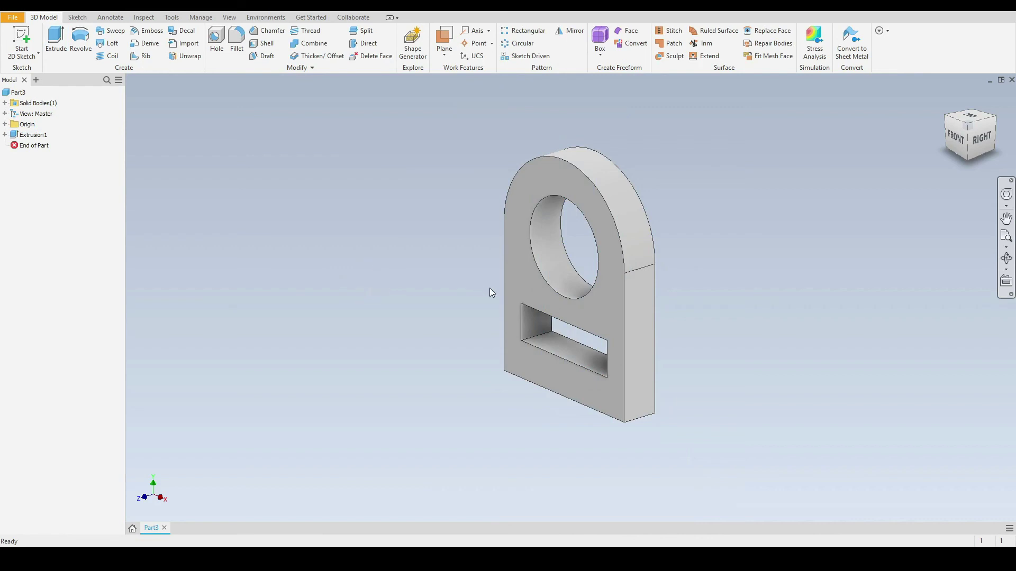